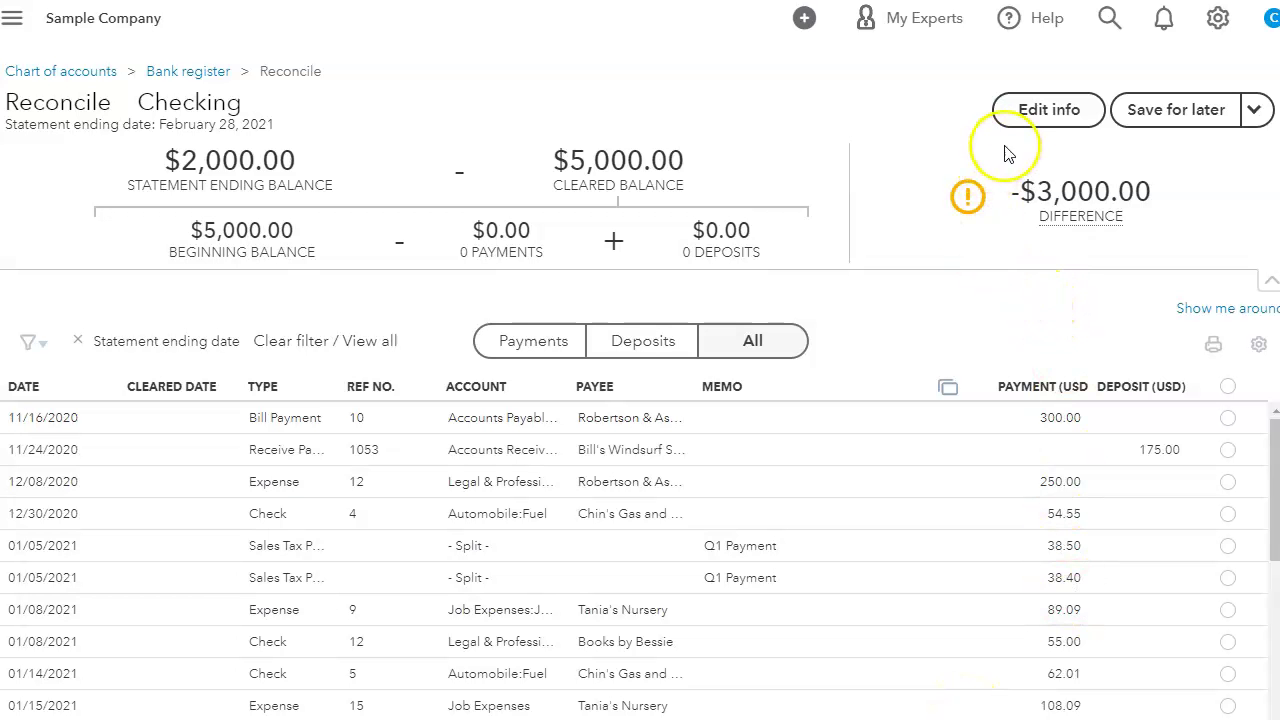
# Review the statement details and settings menu, then tick and untick the 11/16/2020 300.00 bill payment
pyautogui.click(1049, 109)
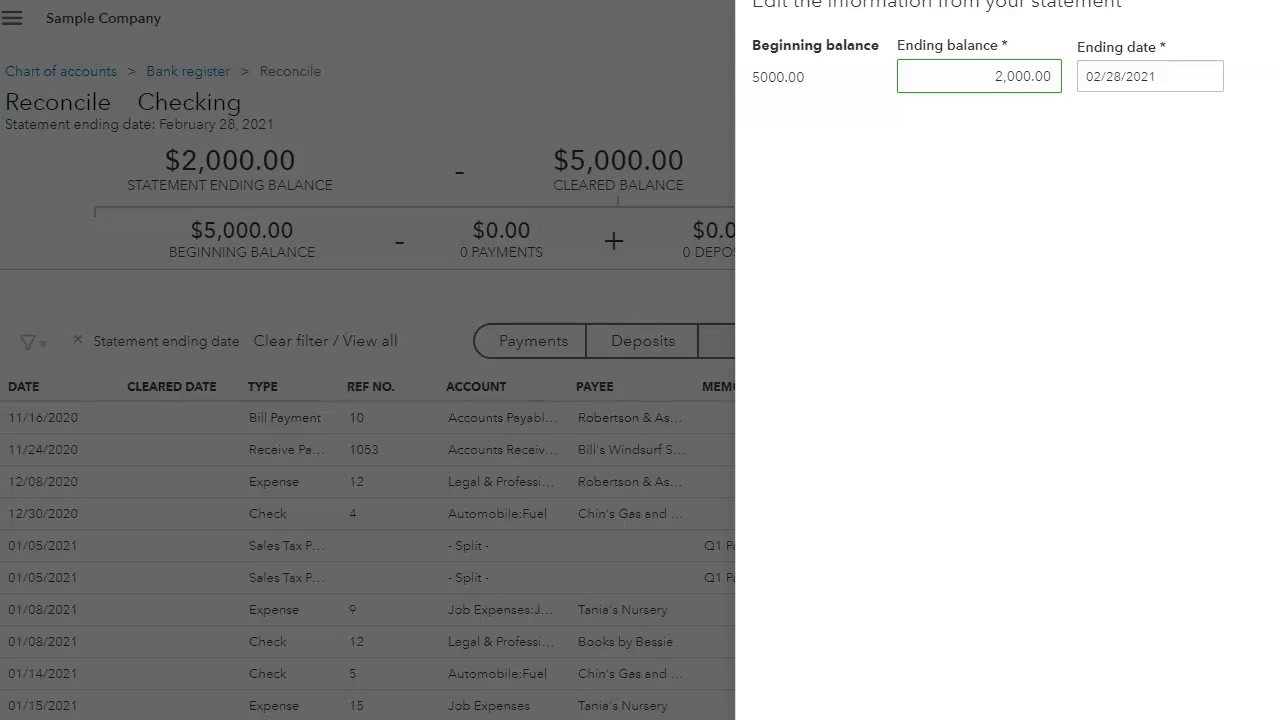
pyautogui.press('Return')
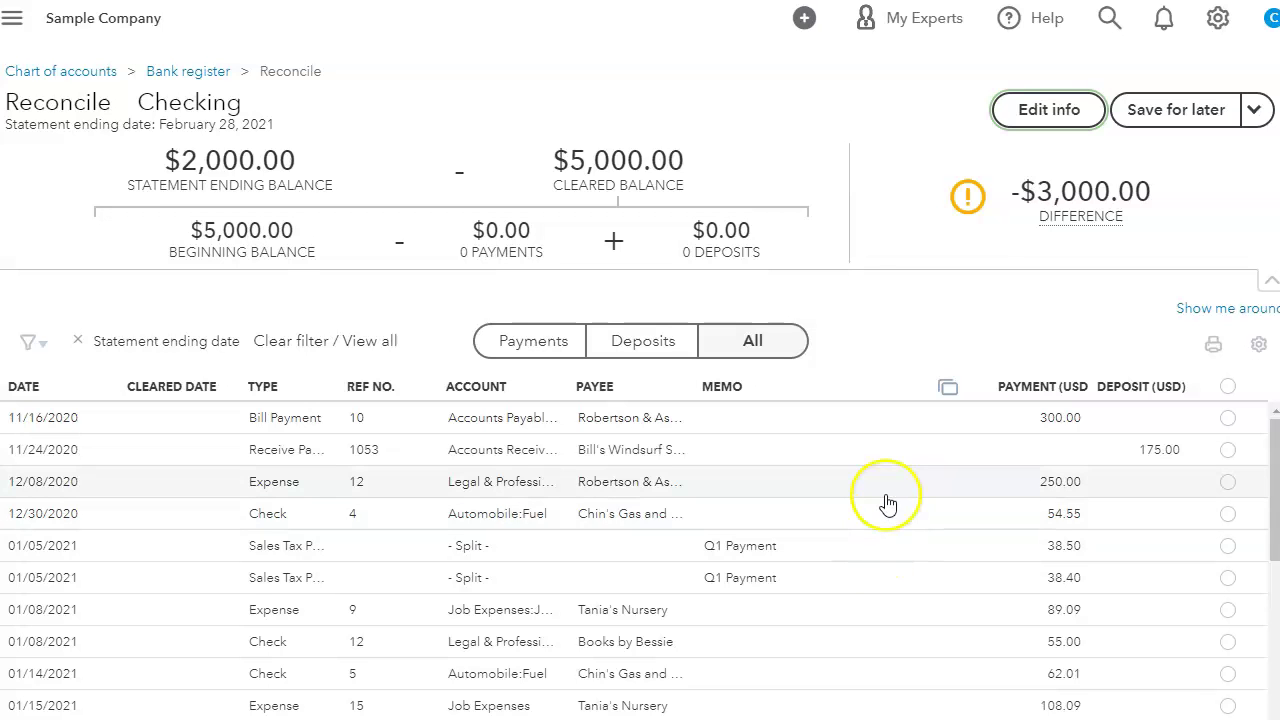
pyautogui.click(1216, 22)
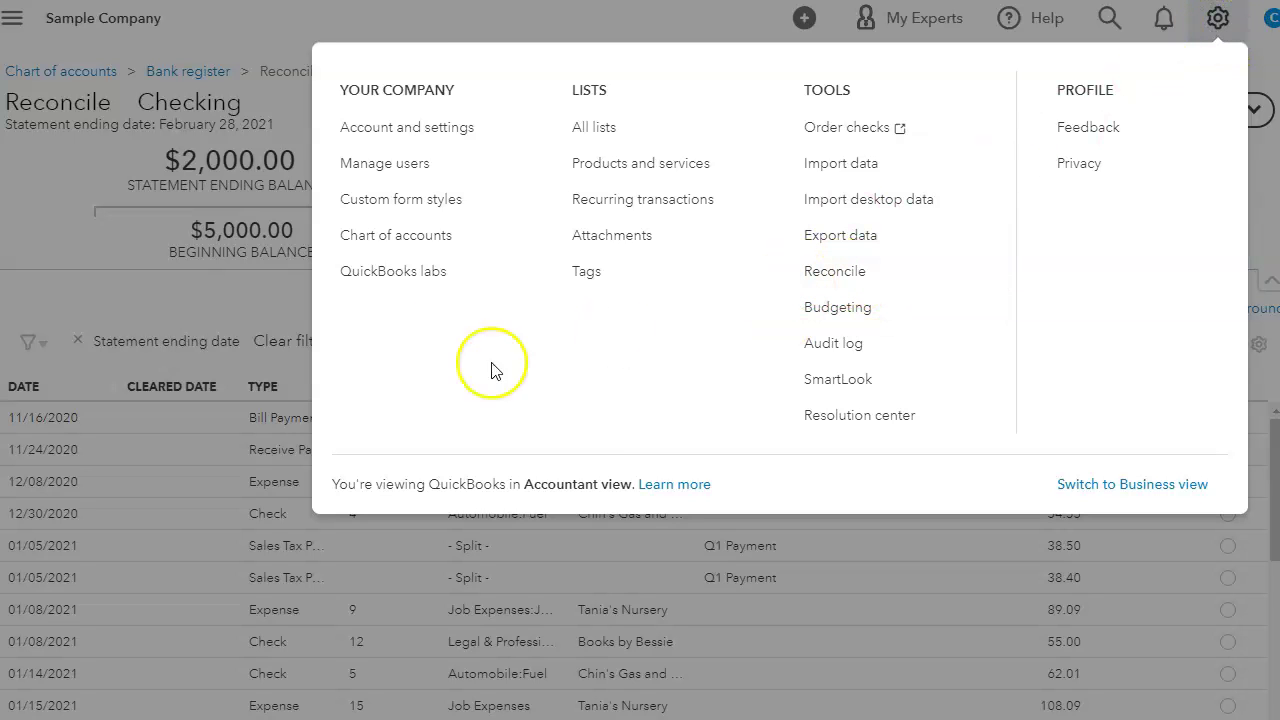
pyautogui.click(443, 22)
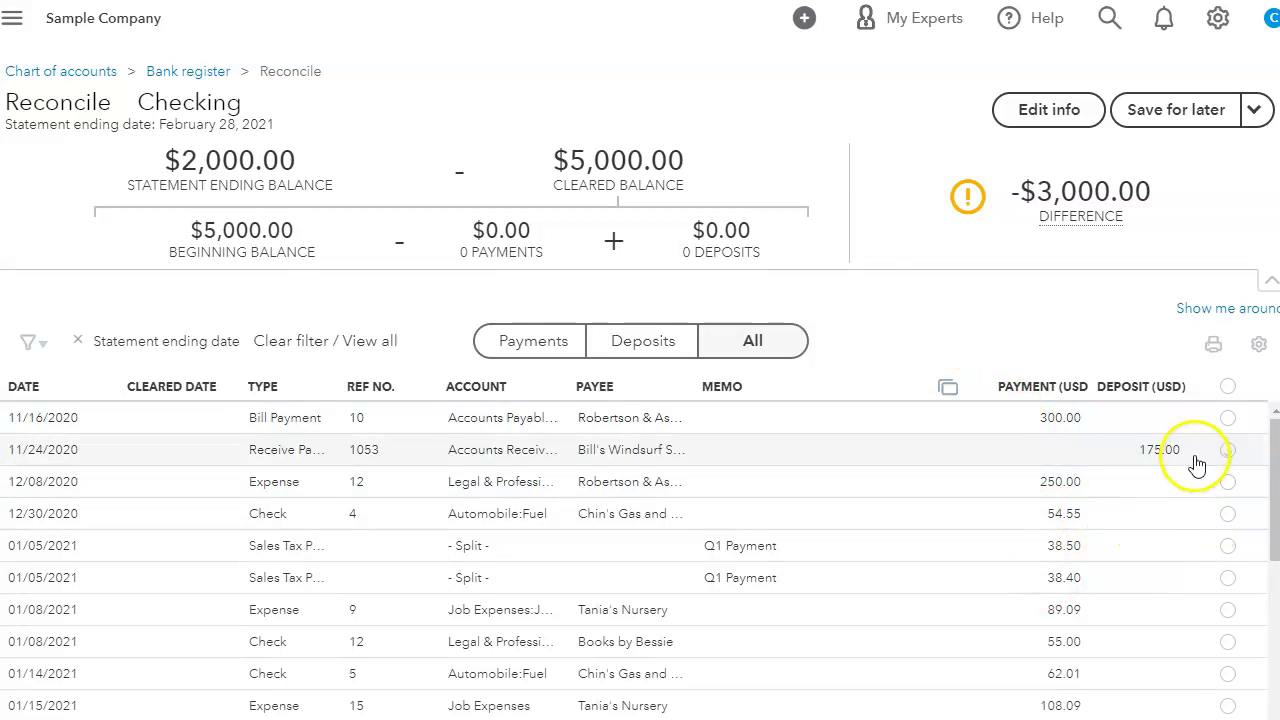
pyautogui.click(1228, 420)
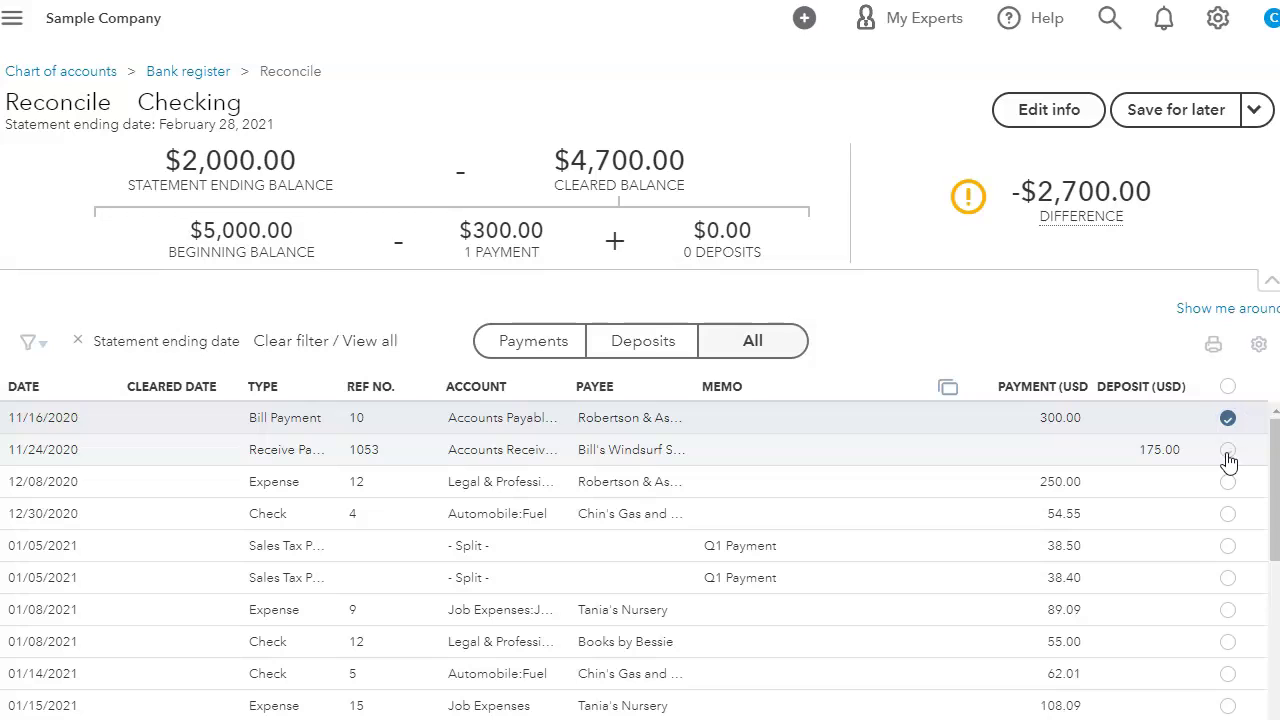
pyautogui.click(1228, 417)
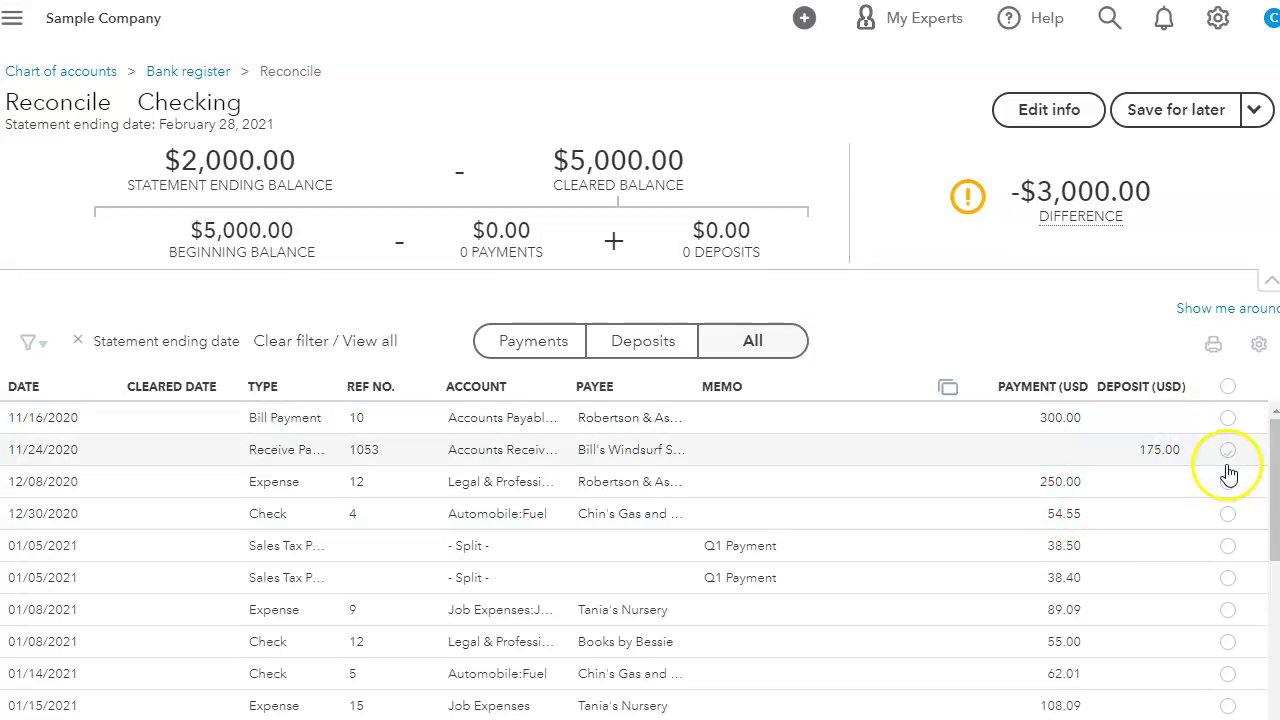
# Clear the 01/08/2021 89.09 expense, 01/08/2021 55.00 check and 01/14/2021 62.01 check
pyautogui.click(1230, 608)
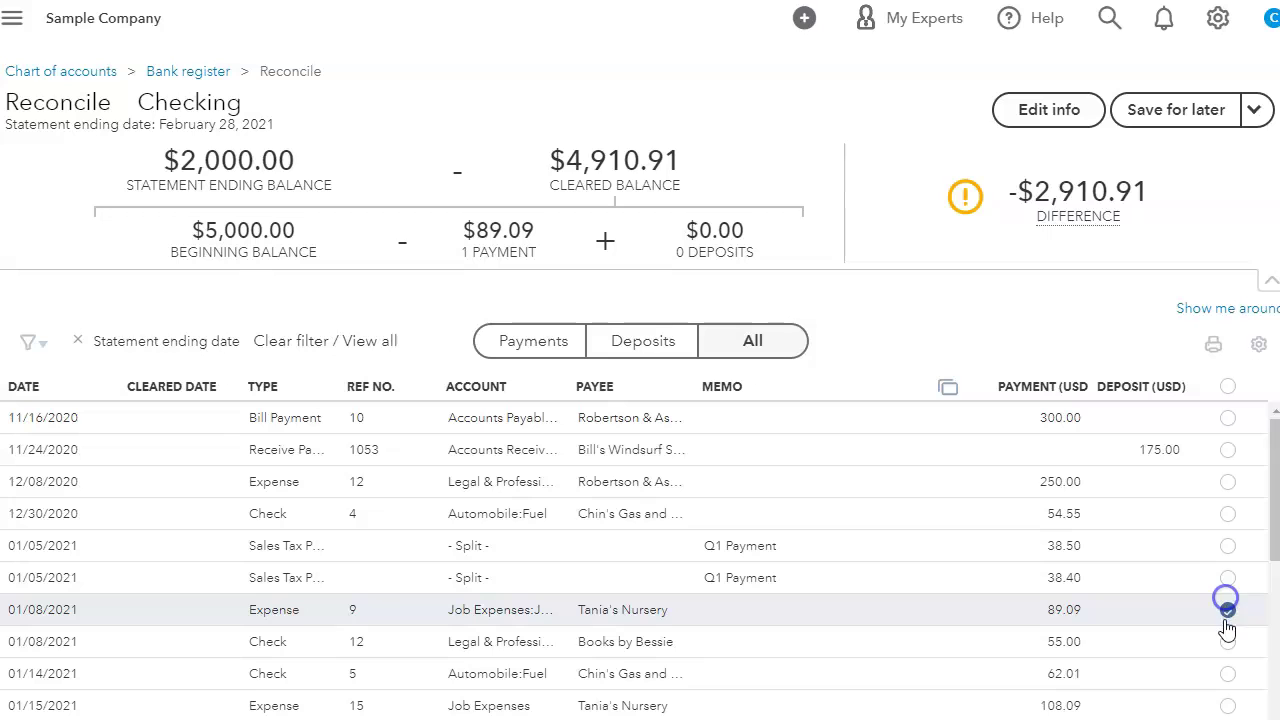
pyautogui.click(1227, 643)
pyautogui.click(1227, 675)
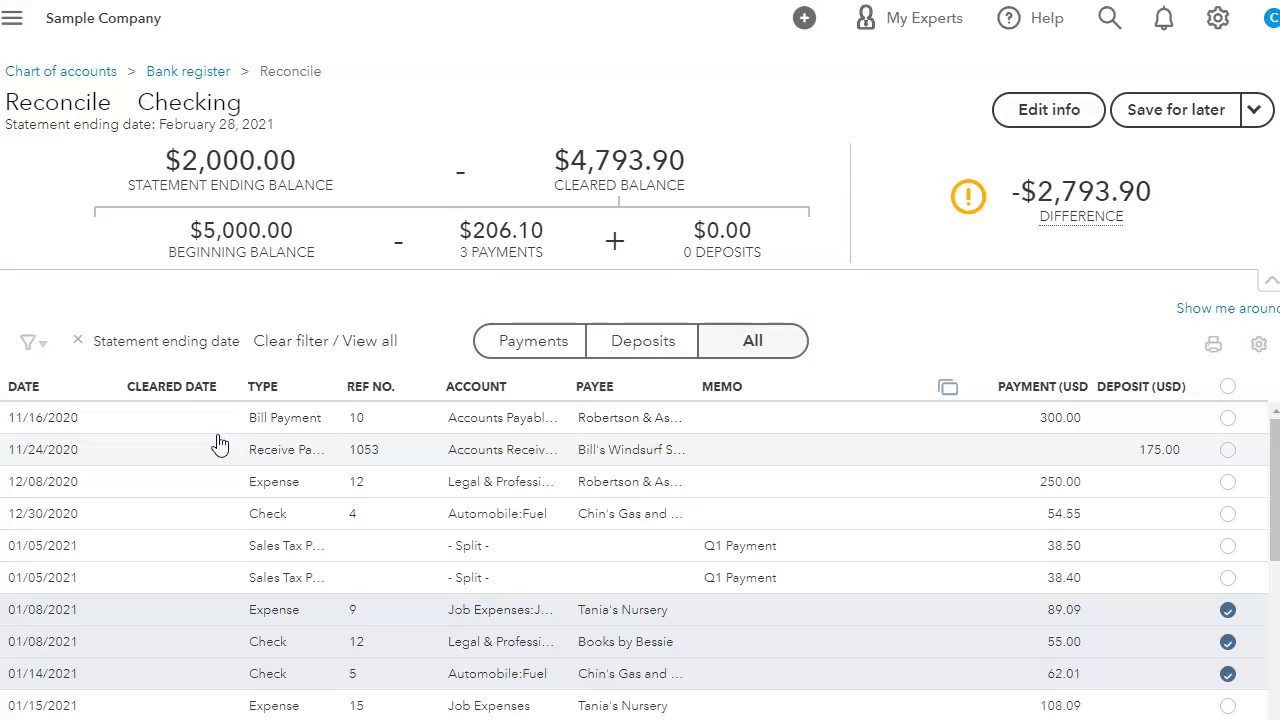
pyautogui.click(203, 455)
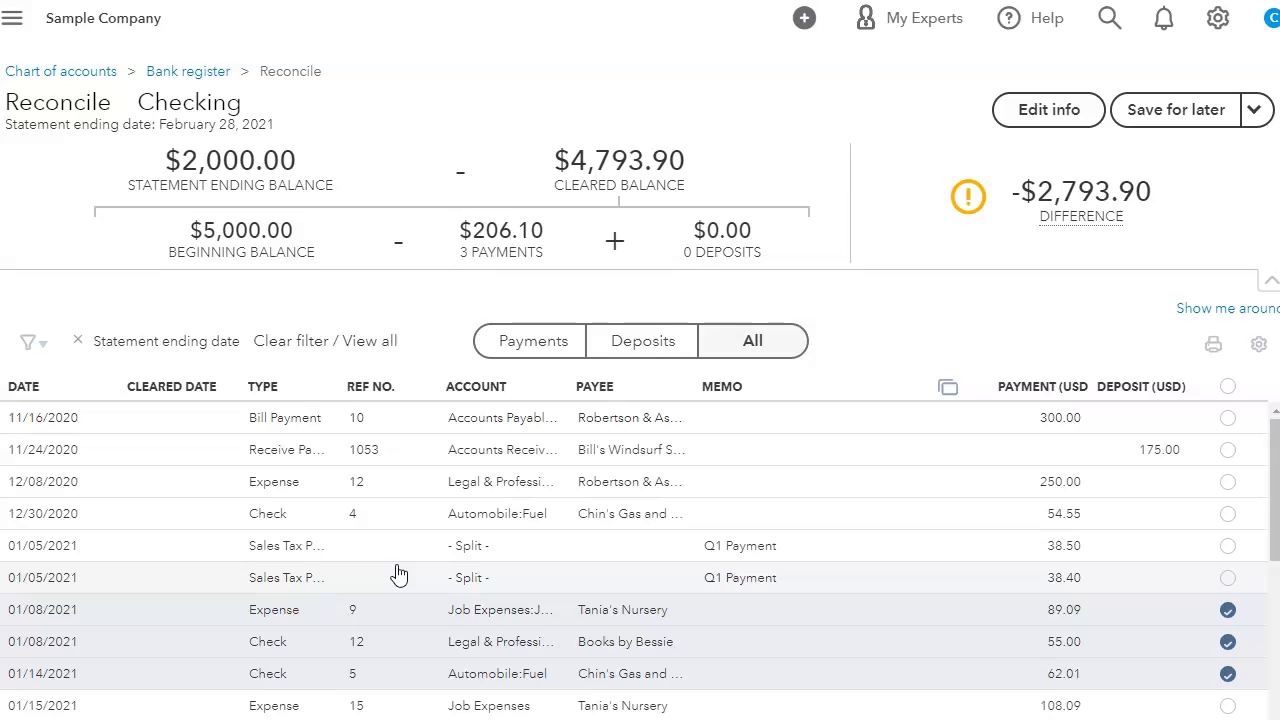
pyautogui.click(534, 518)
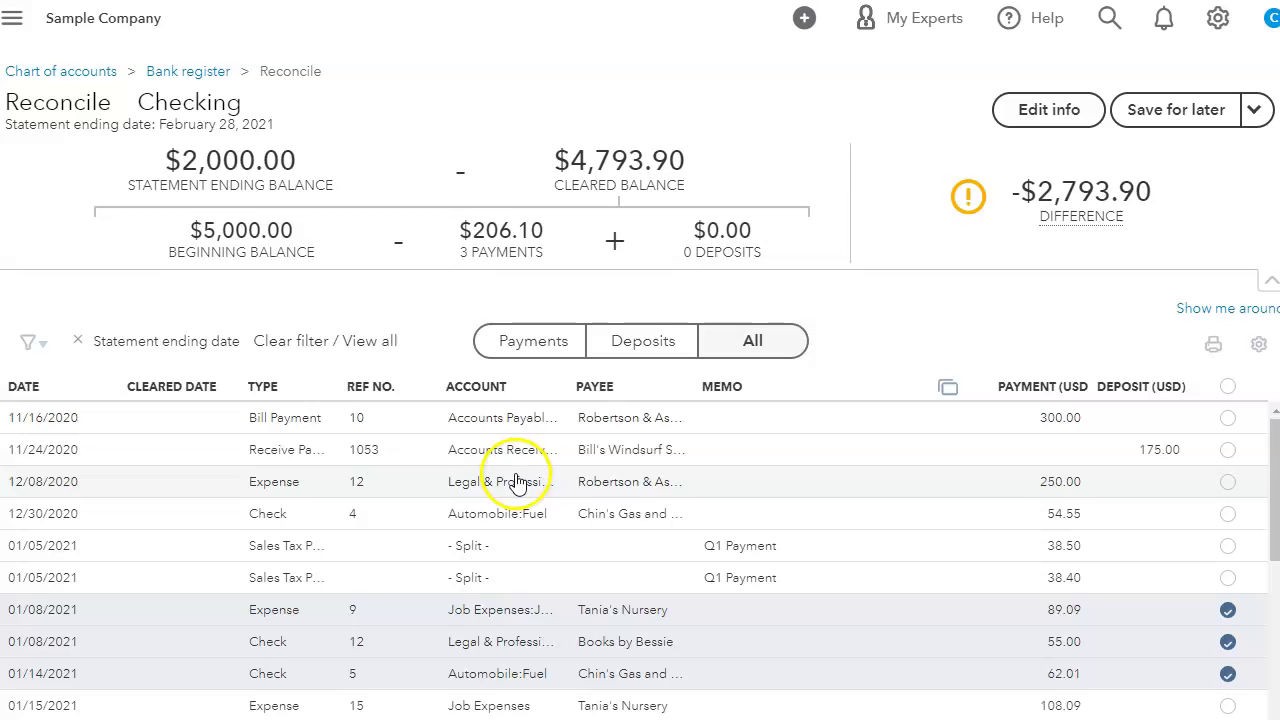
# Go to Banking > Banking from the navigation panel and dismiss the bank connection popup
pyautogui.click(12, 18)
pyautogui.moveTo(40, 185)
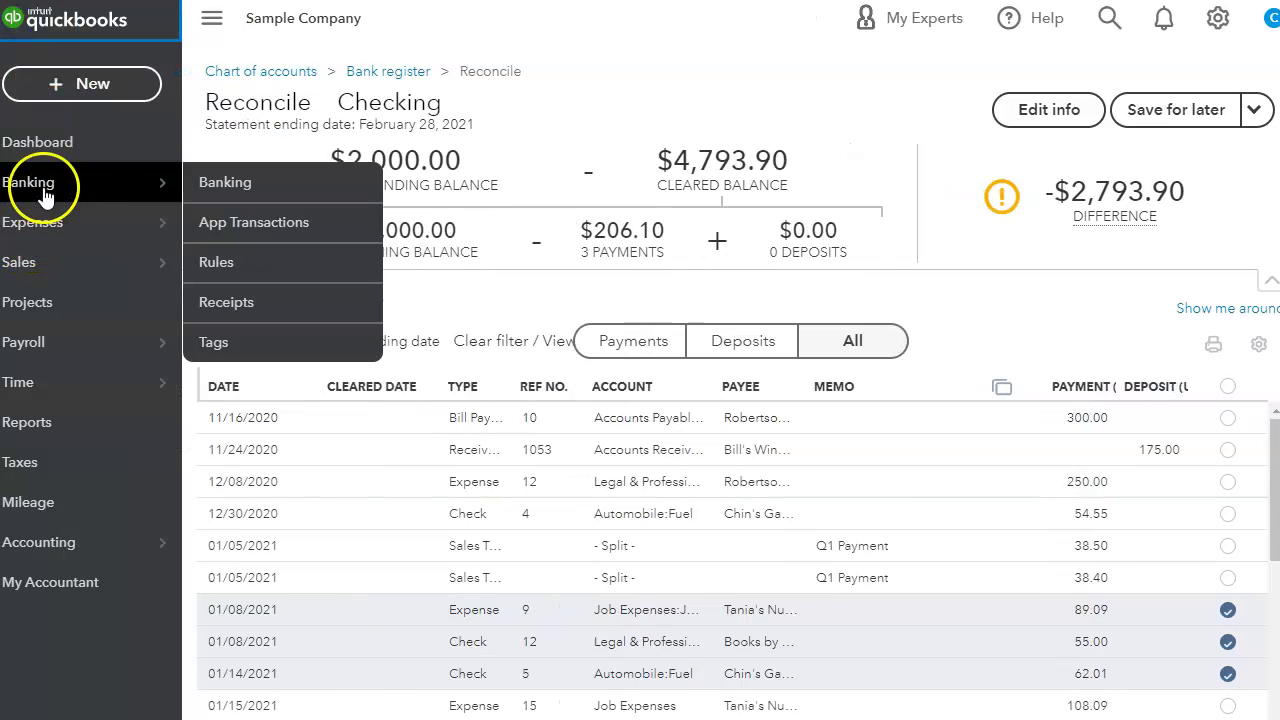
pyautogui.click(230, 263)
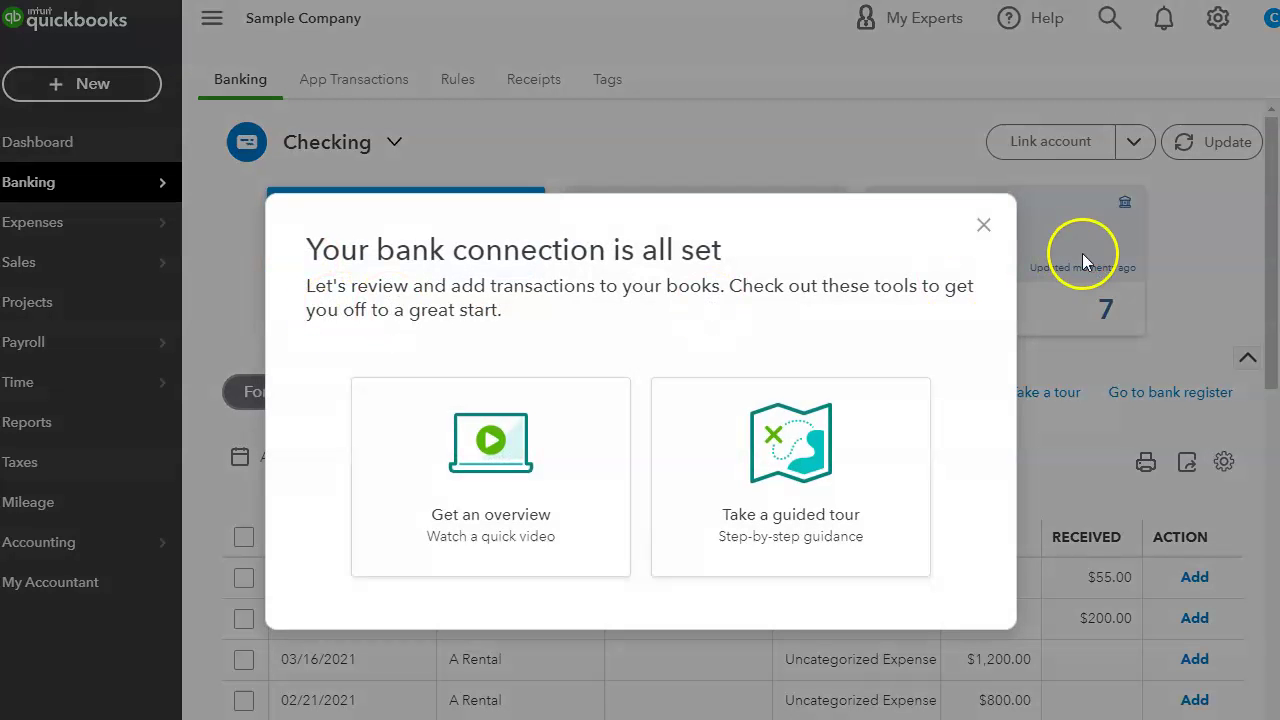
pyautogui.click(983, 225)
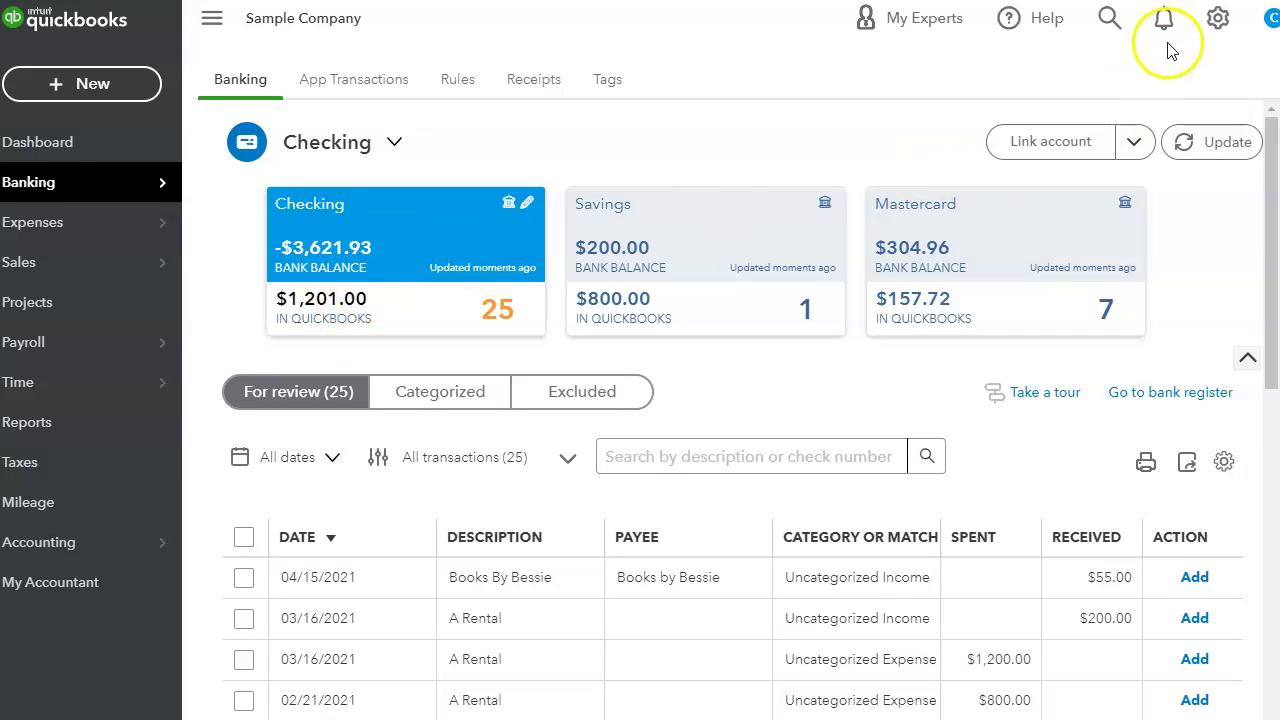
# Resume the in-progress Checking reconciliation through the gear menu's Tools > Reconcile
pyautogui.click(1218, 20)
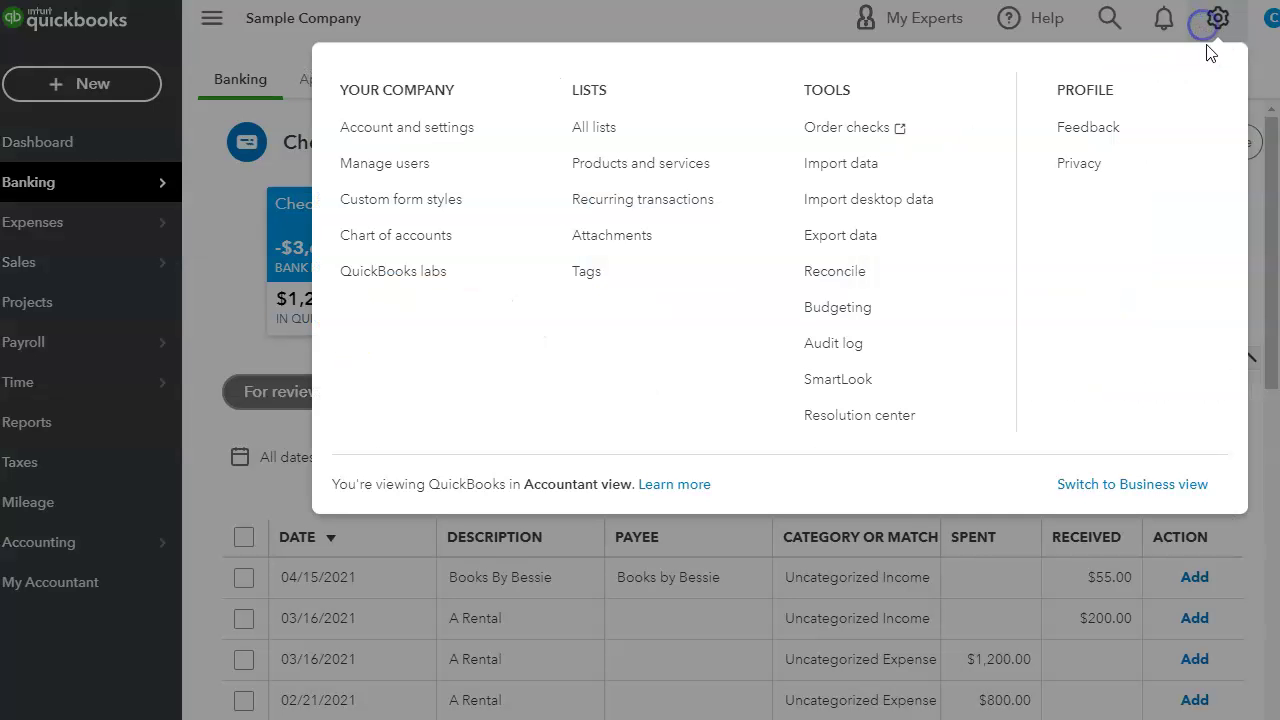
pyautogui.click(830, 268)
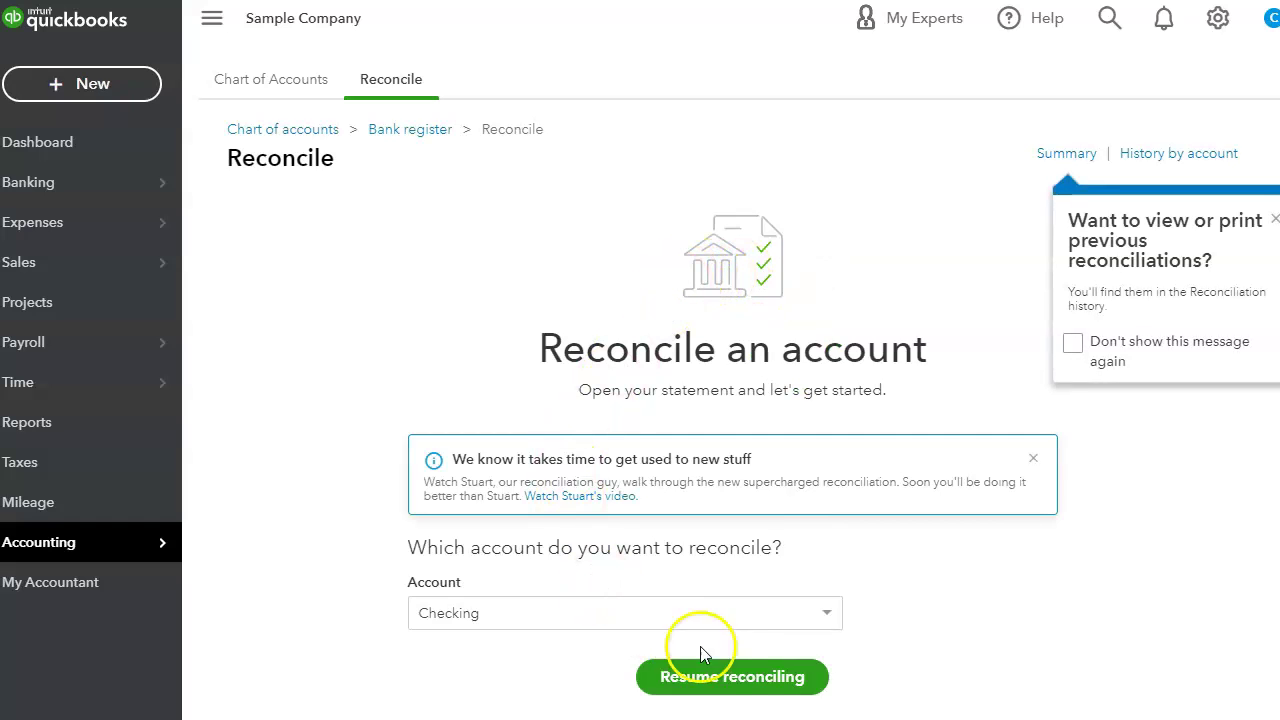
pyautogui.click(710, 680)
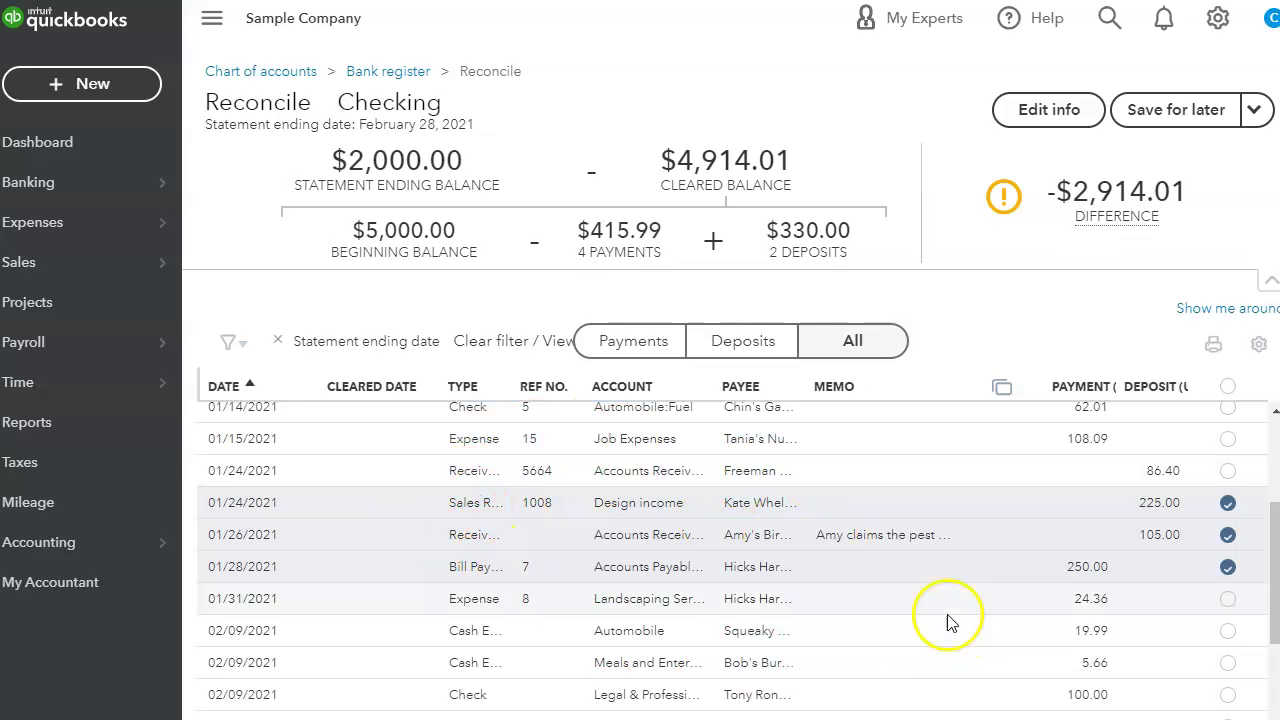
# Leave the 01/24/2021 225.00 sales receipt unticked after toggling it off, on and off
pyautogui.moveTo(1050, 201)
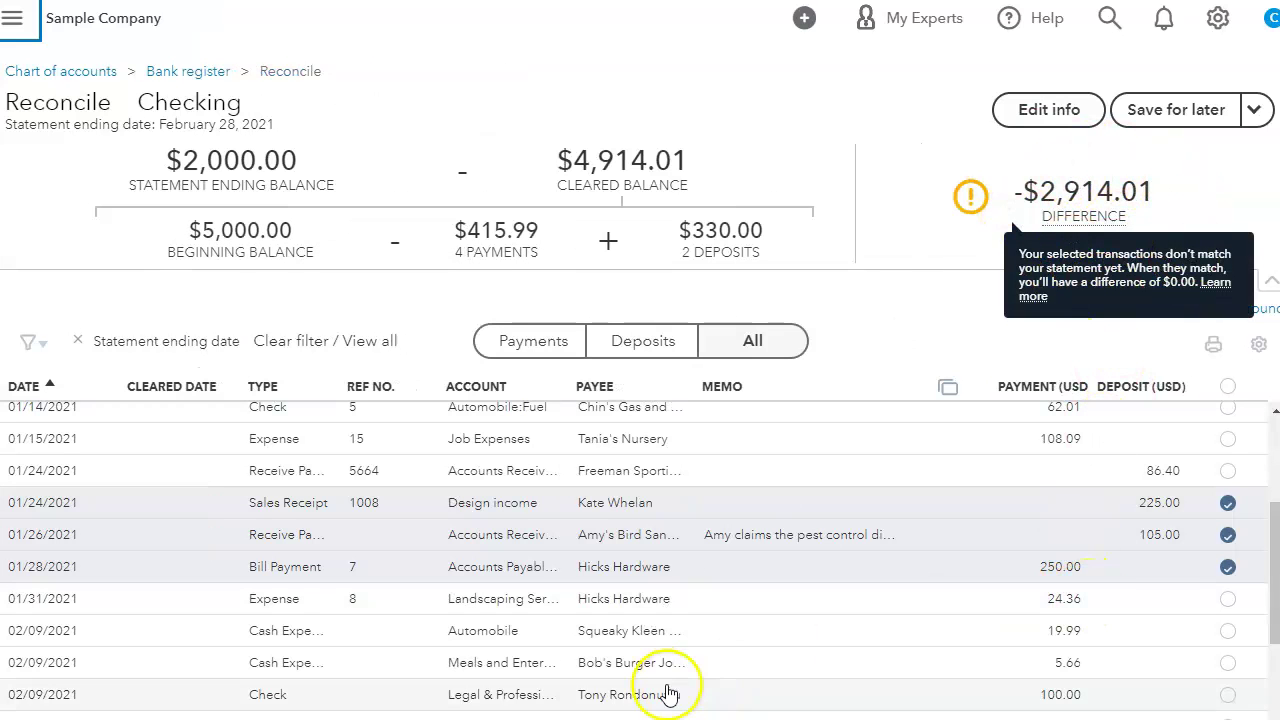
pyautogui.click(1228, 508)
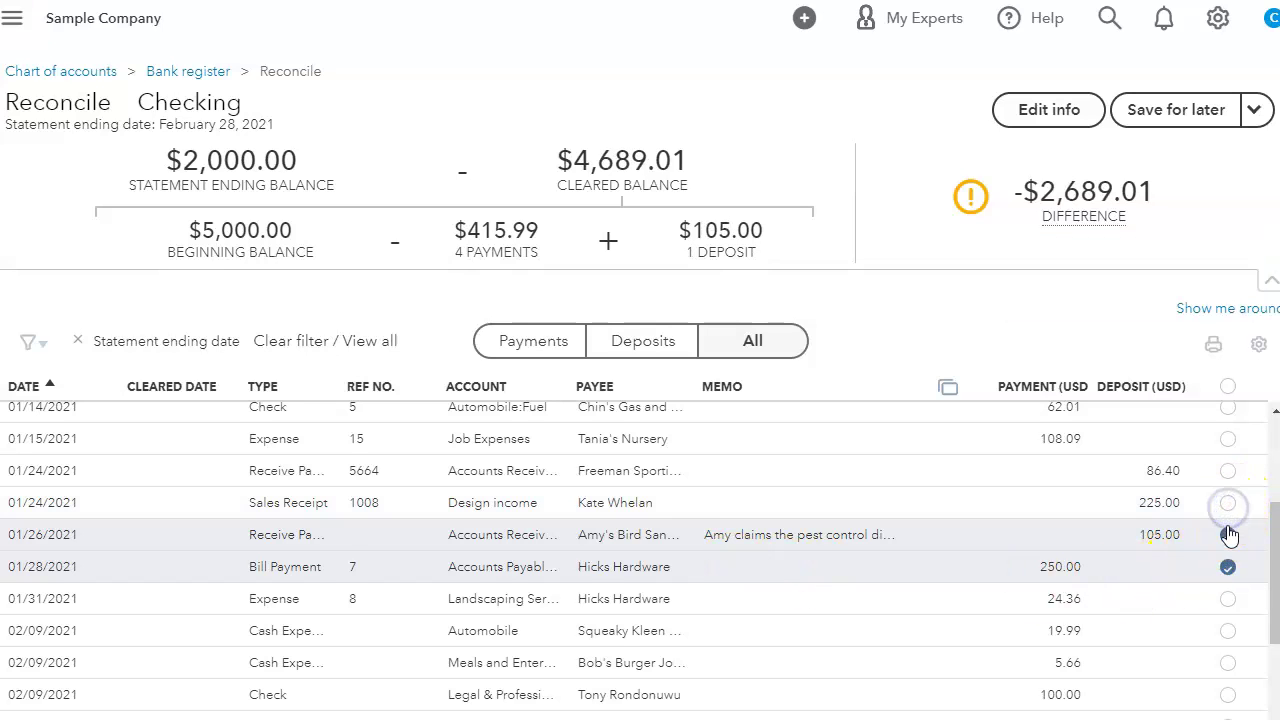
pyautogui.click(1228, 504)
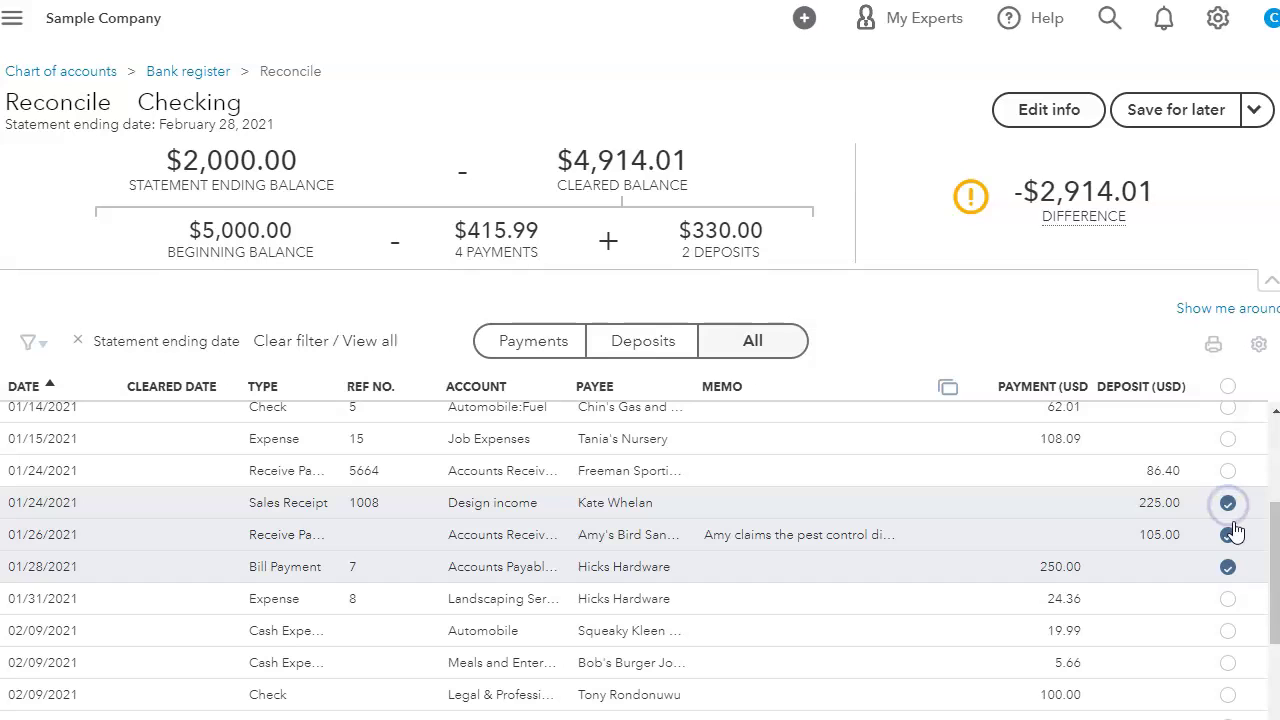
pyautogui.click(1228, 503)
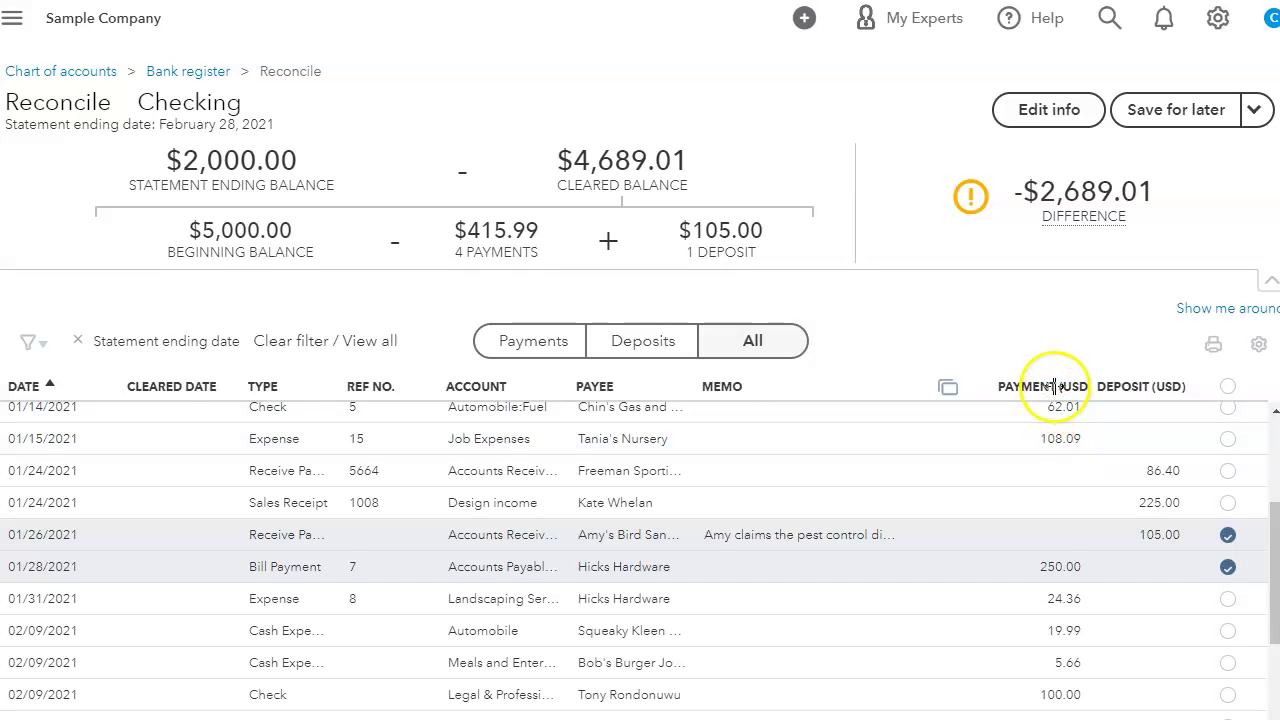
# Sort the list by type, then by REF NO., and select all 42 transactions as cleared
pyautogui.click(264, 388)
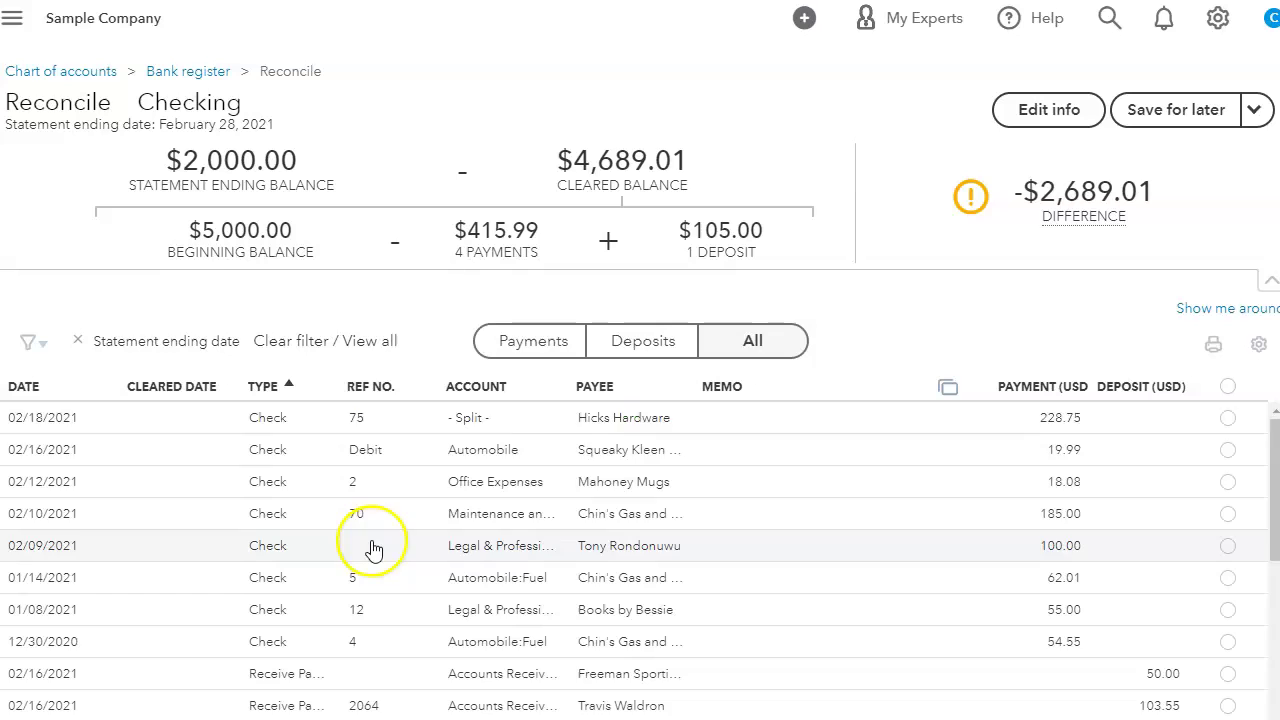
pyautogui.click(371, 389)
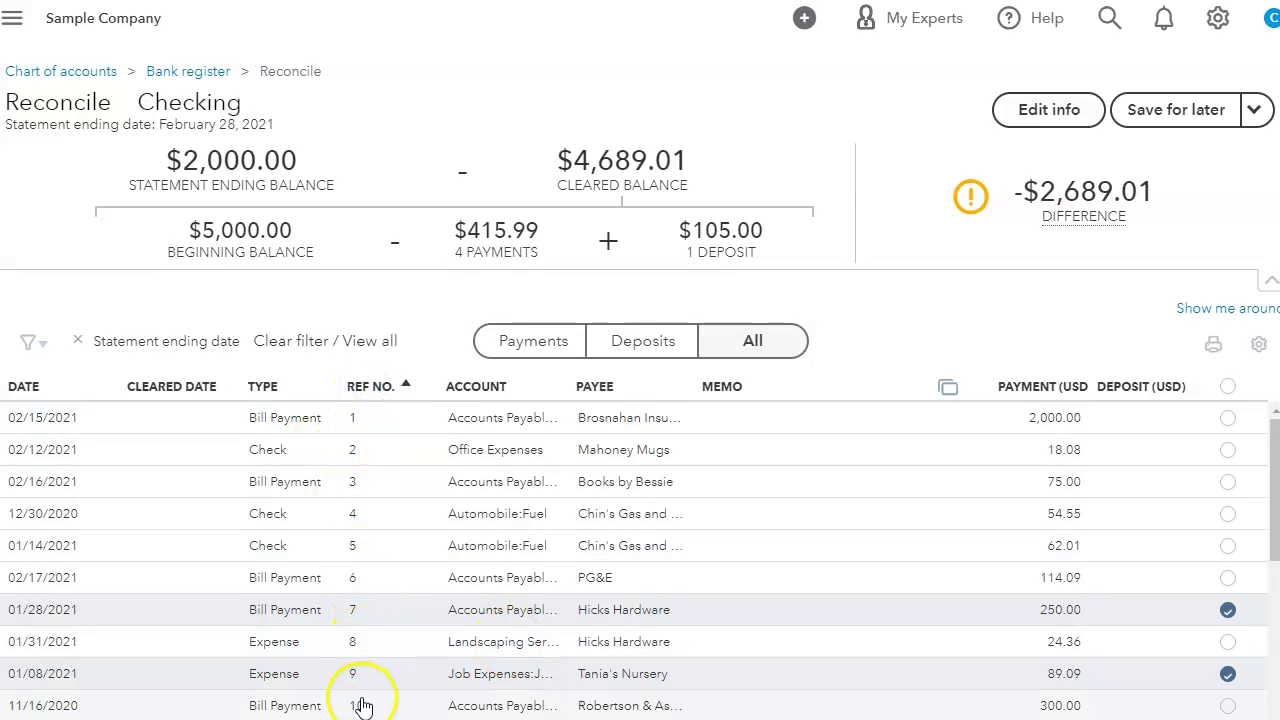
pyautogui.click(1229, 387)
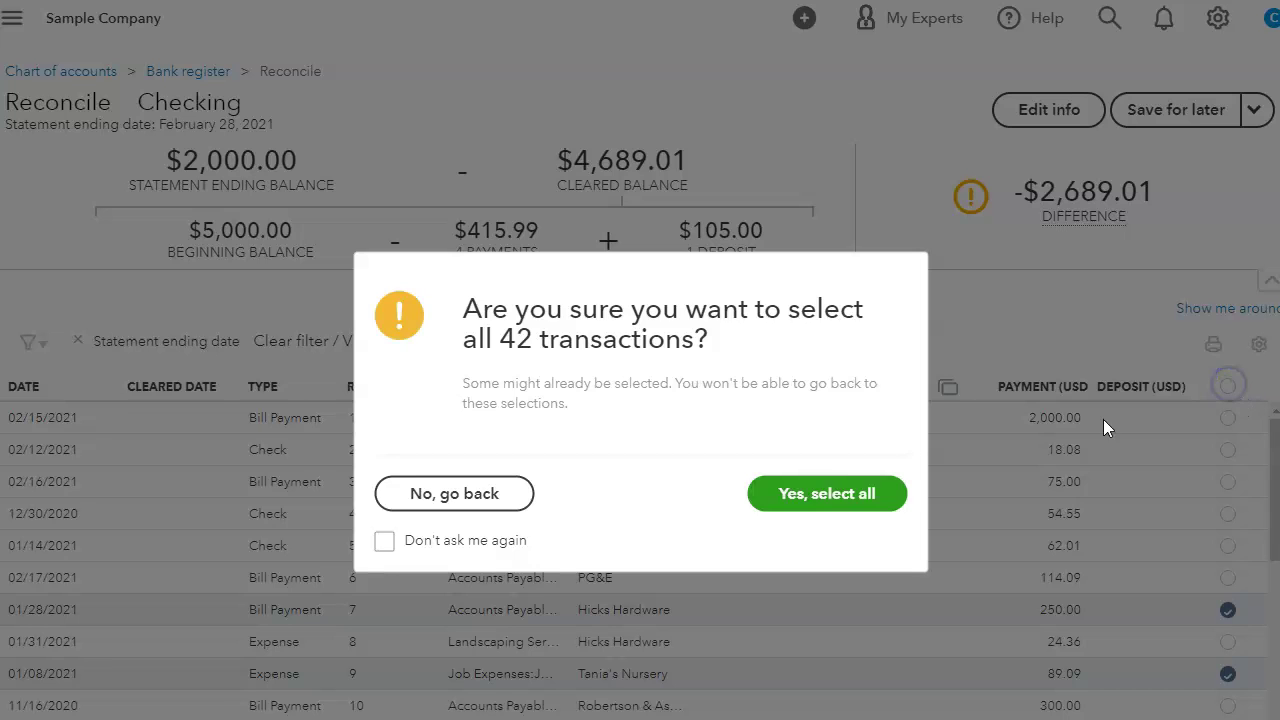
# Select then deselect all transactions, sort by payment and payee, then by date oldest first
pyautogui.click(829, 491)
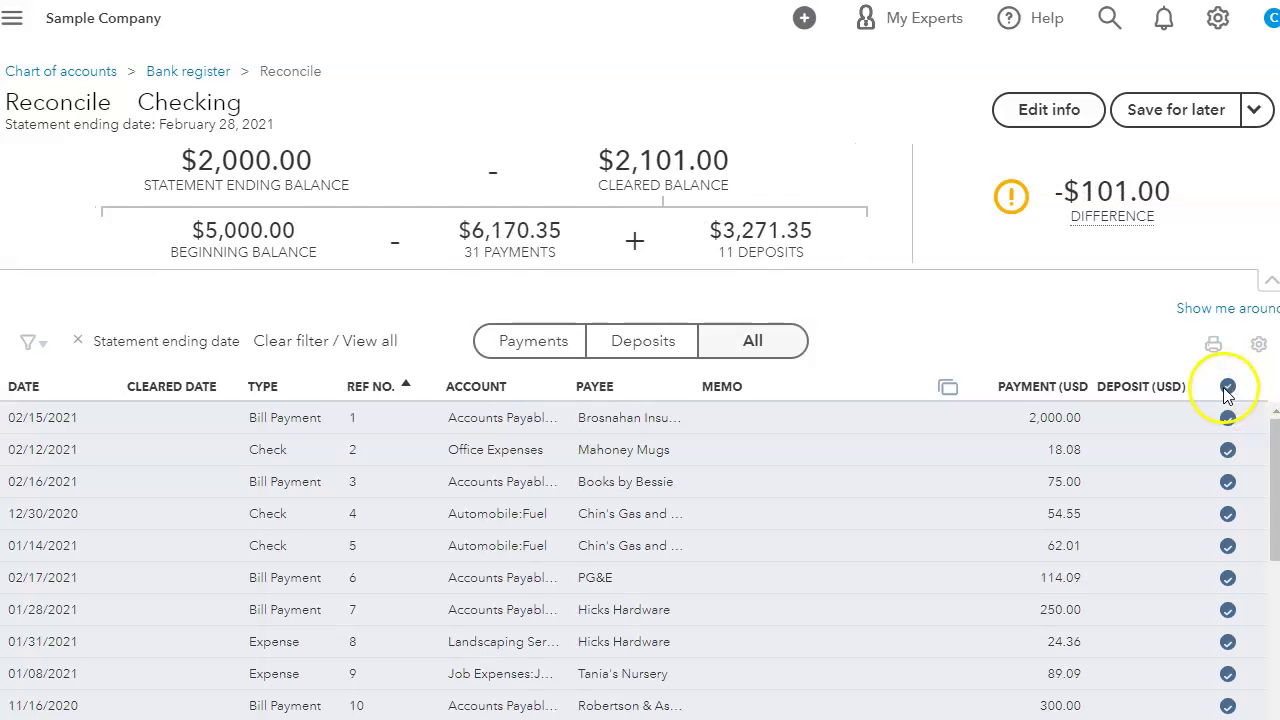
pyautogui.click(1227, 388)
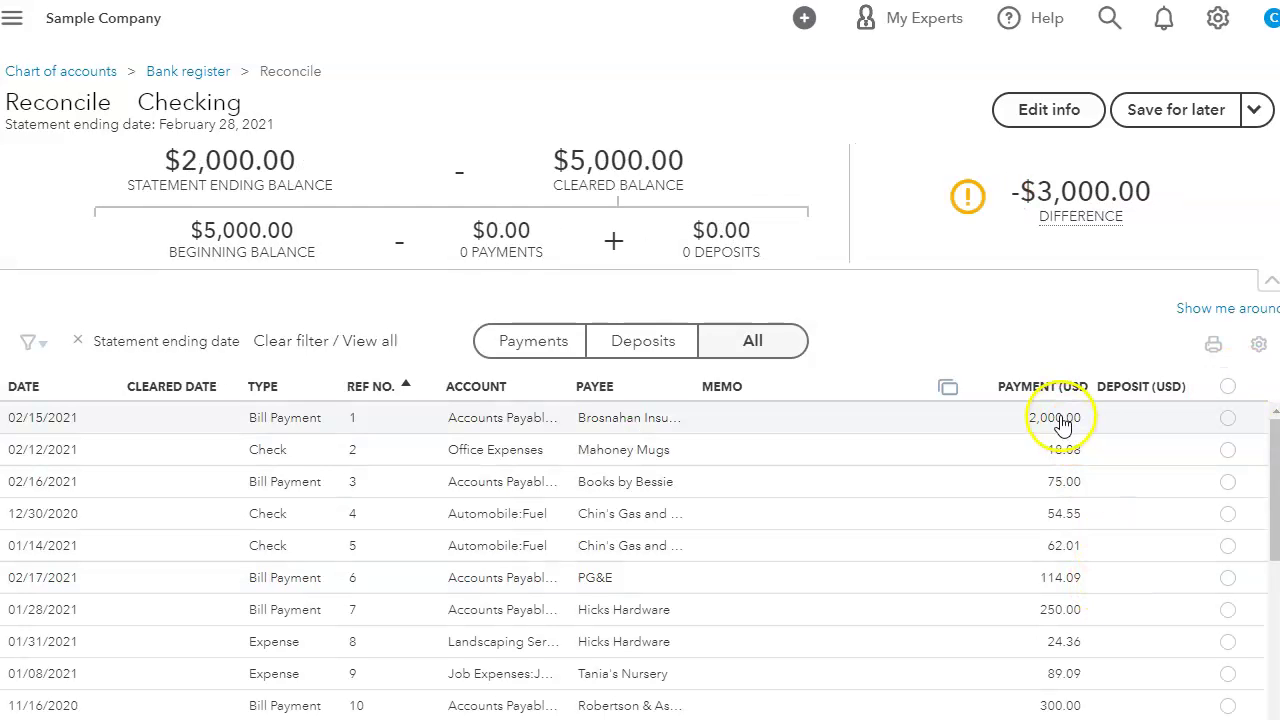
pyautogui.click(1053, 390)
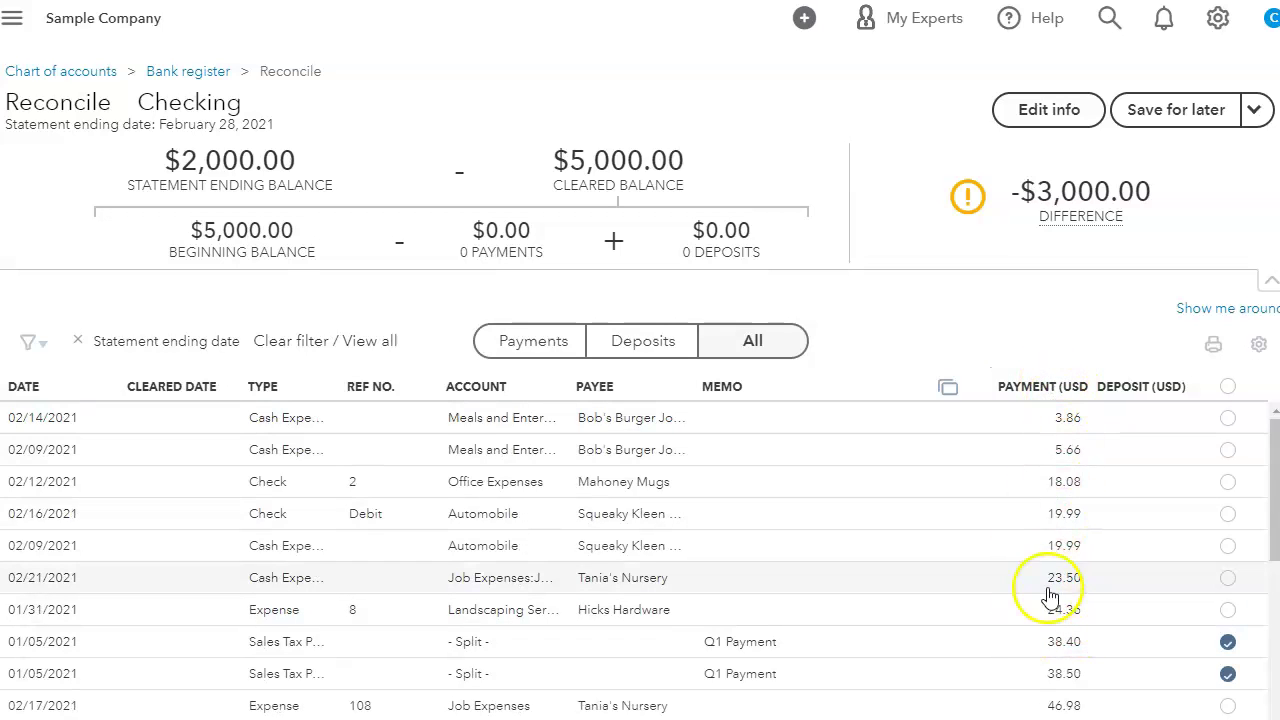
pyautogui.click(1045, 389)
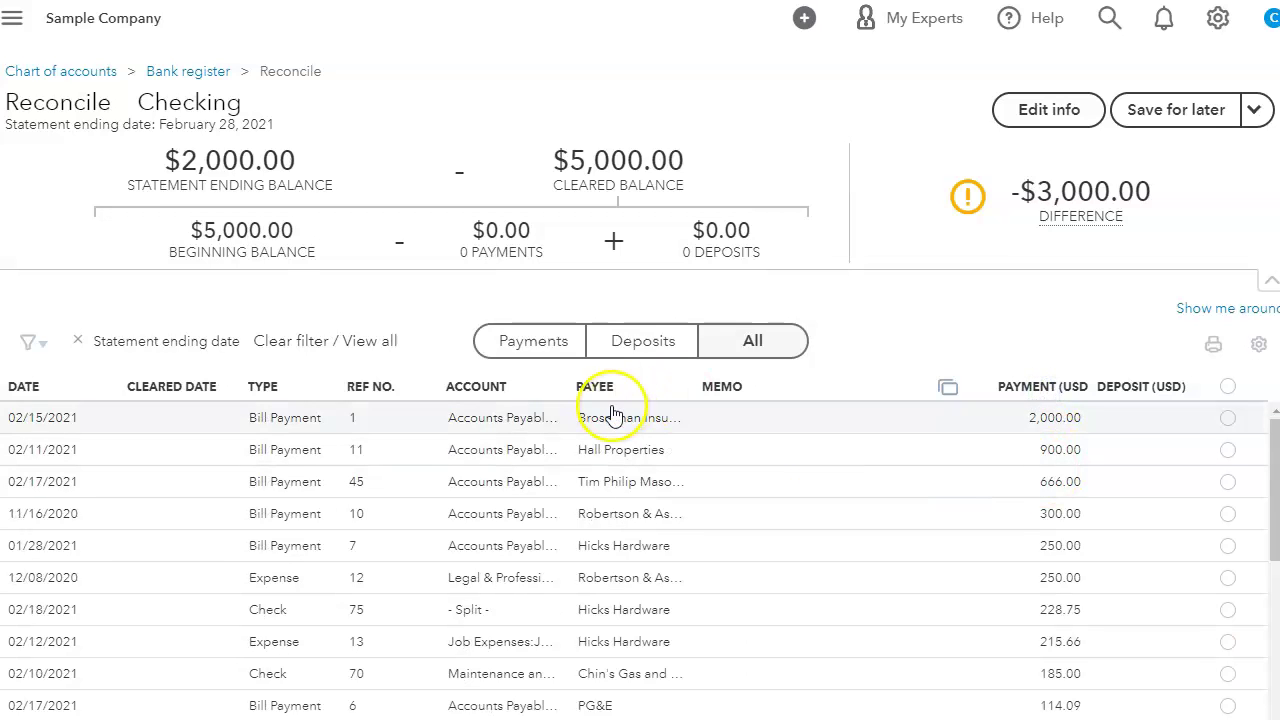
pyautogui.click(600, 389)
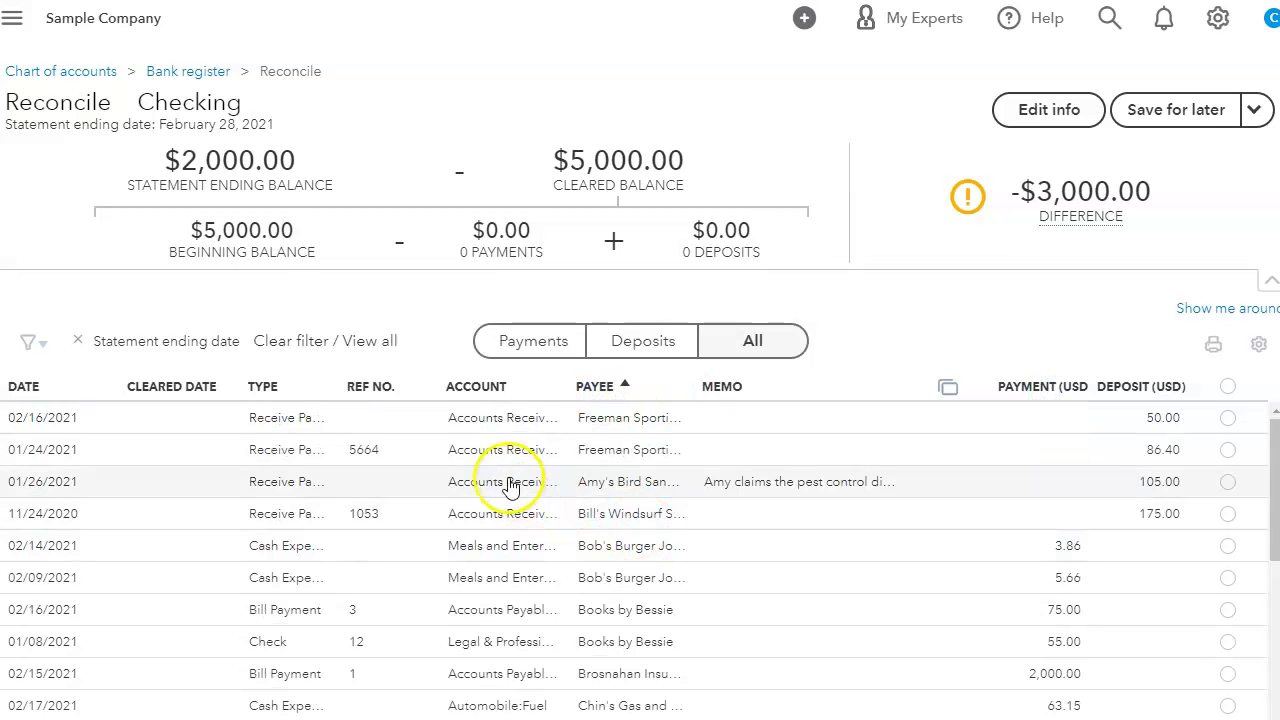
pyautogui.click(27, 396)
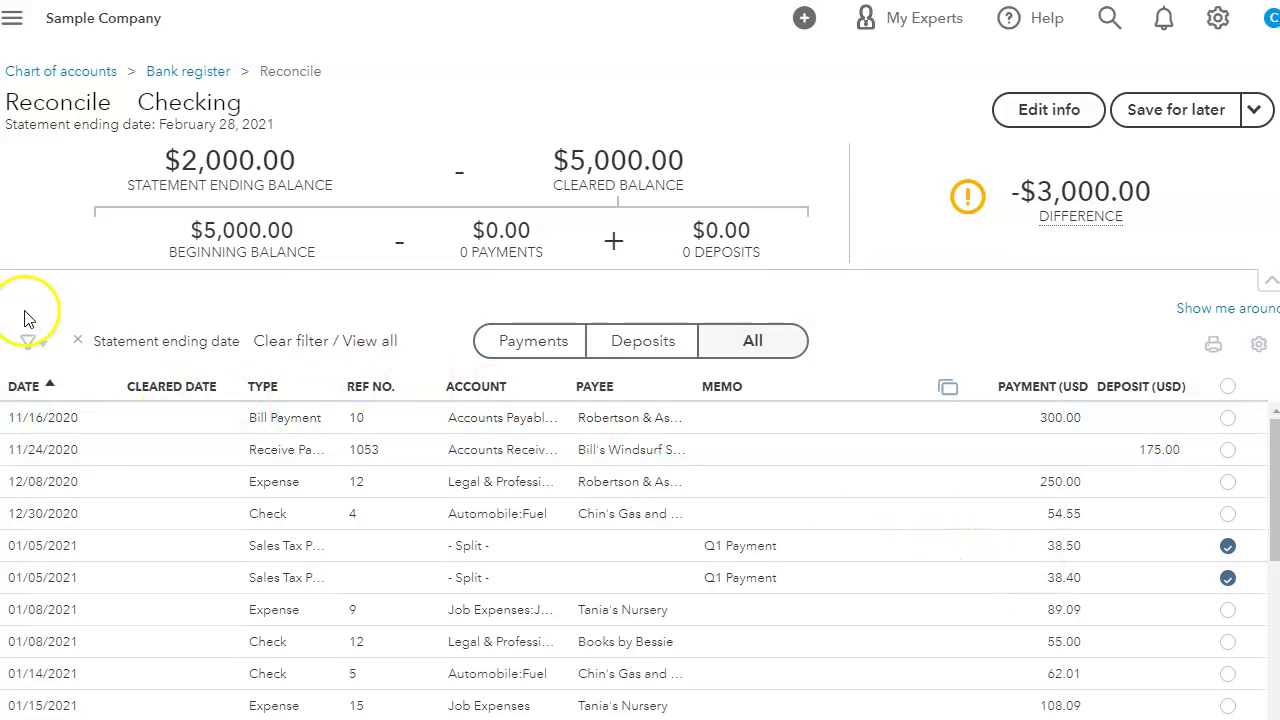
pyautogui.click(44, 346)
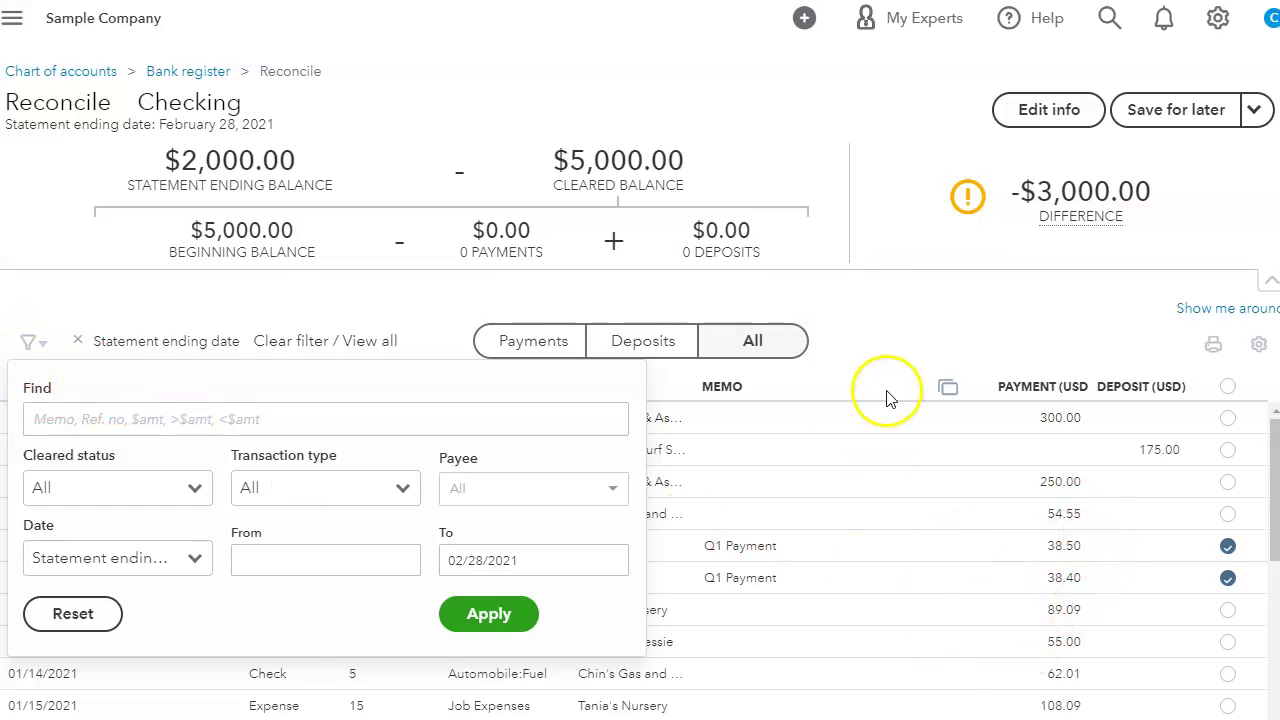
pyautogui.click(937, 342)
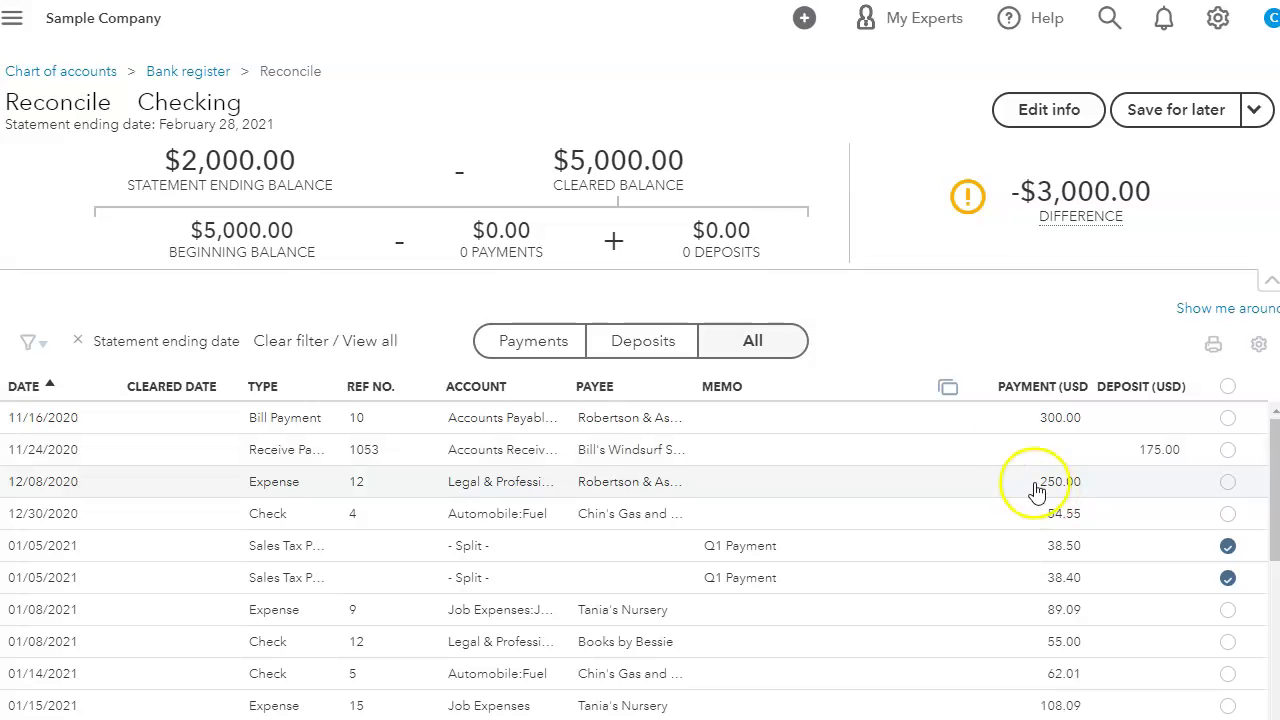
# Go to Banking > Banking, expand the first transaction for review, and open the gear menu
pyautogui.click(10, 20)
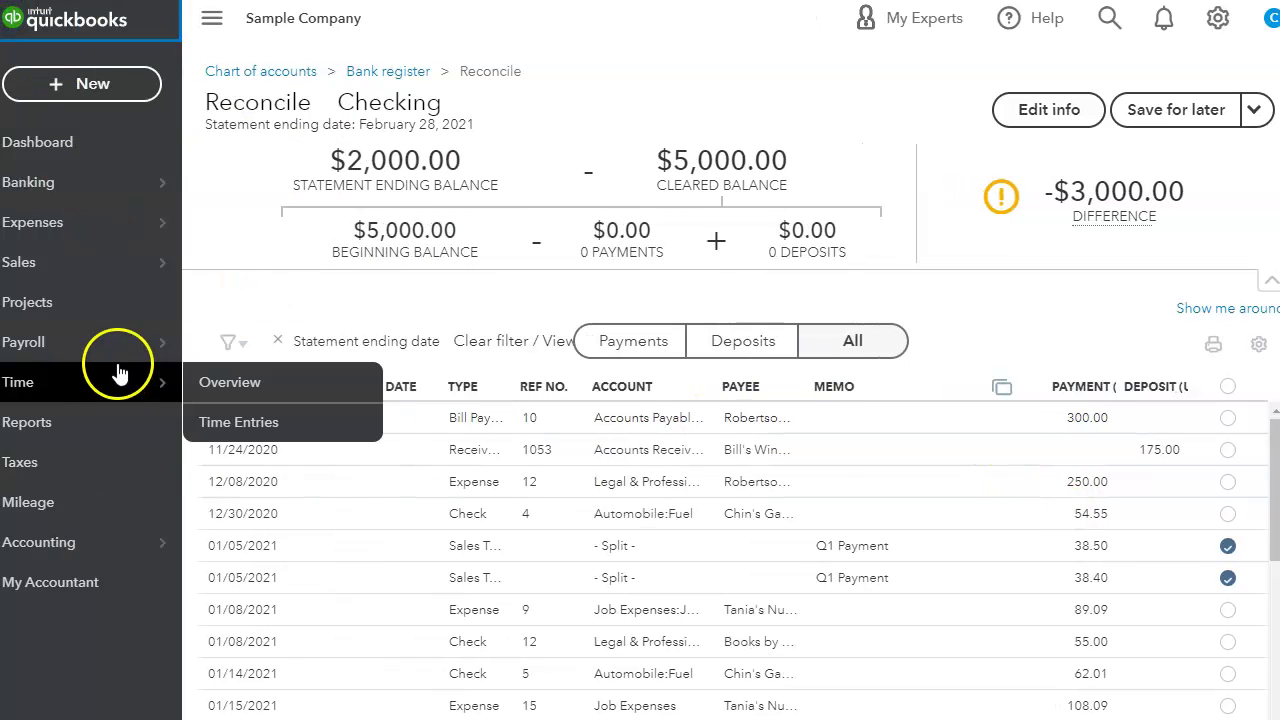
pyautogui.moveTo(93, 238)
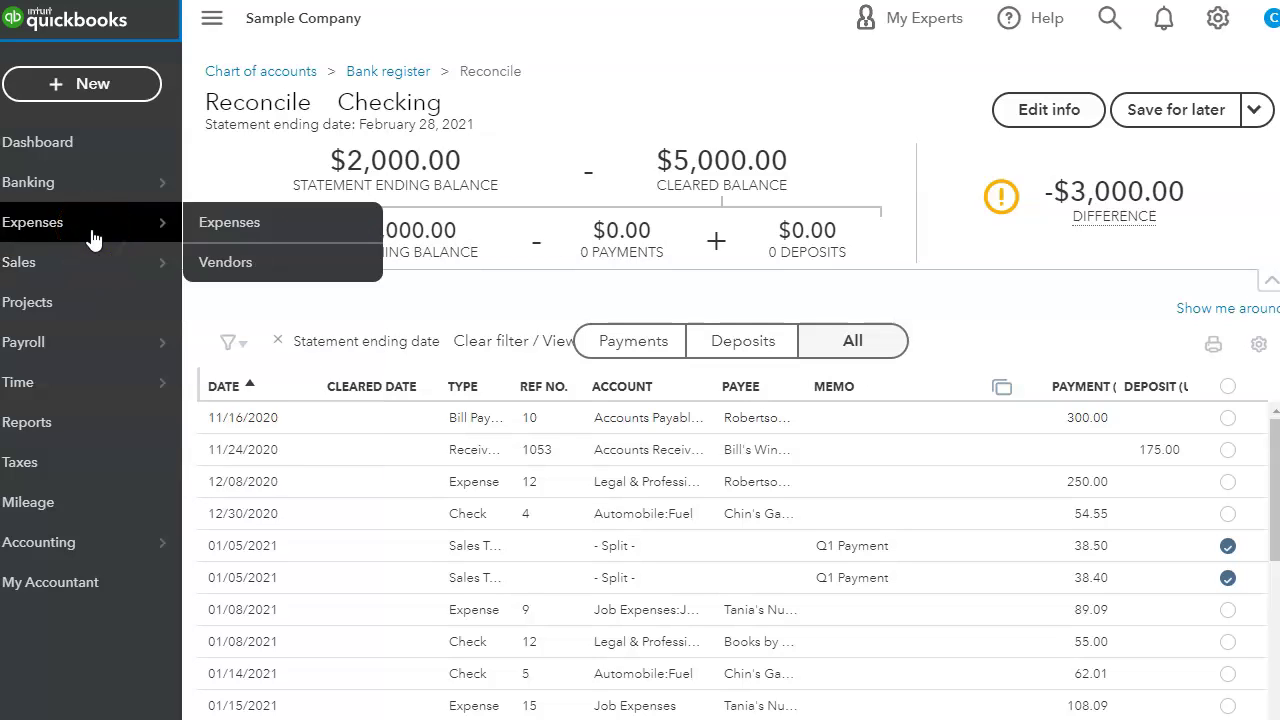
pyautogui.moveTo(106, 180)
pyautogui.click(224, 183)
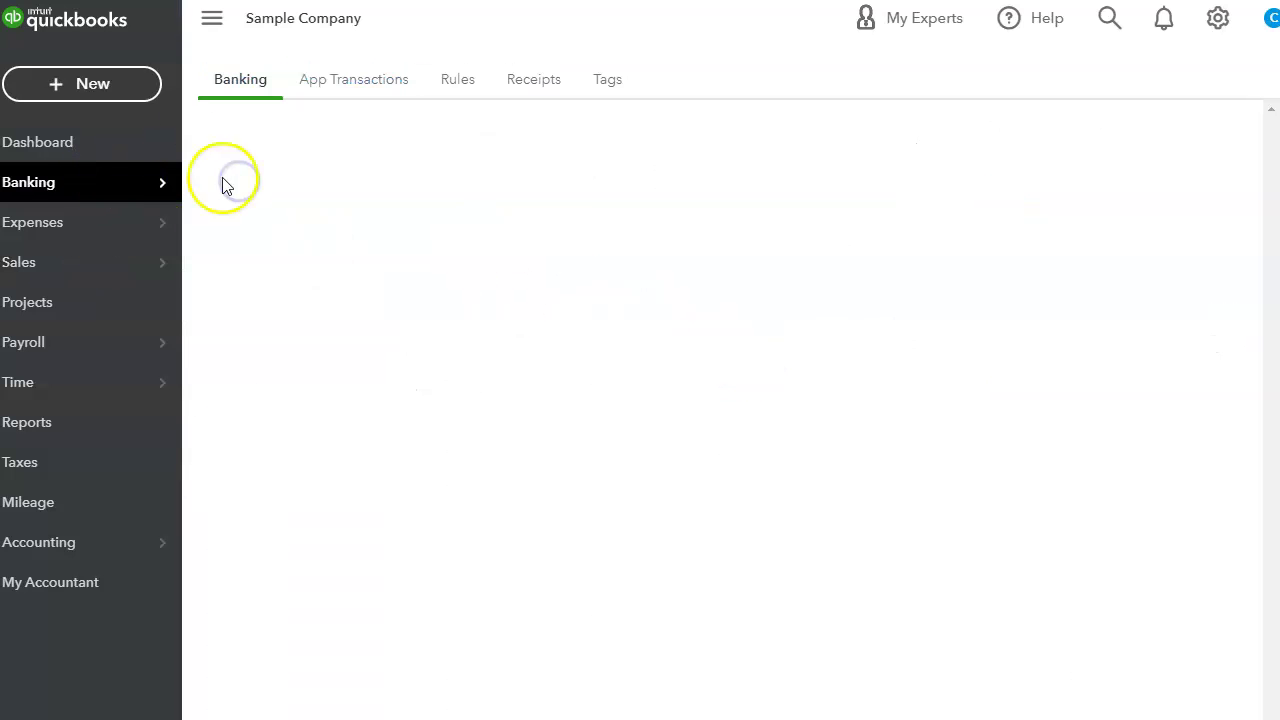
pyautogui.click(206, 28)
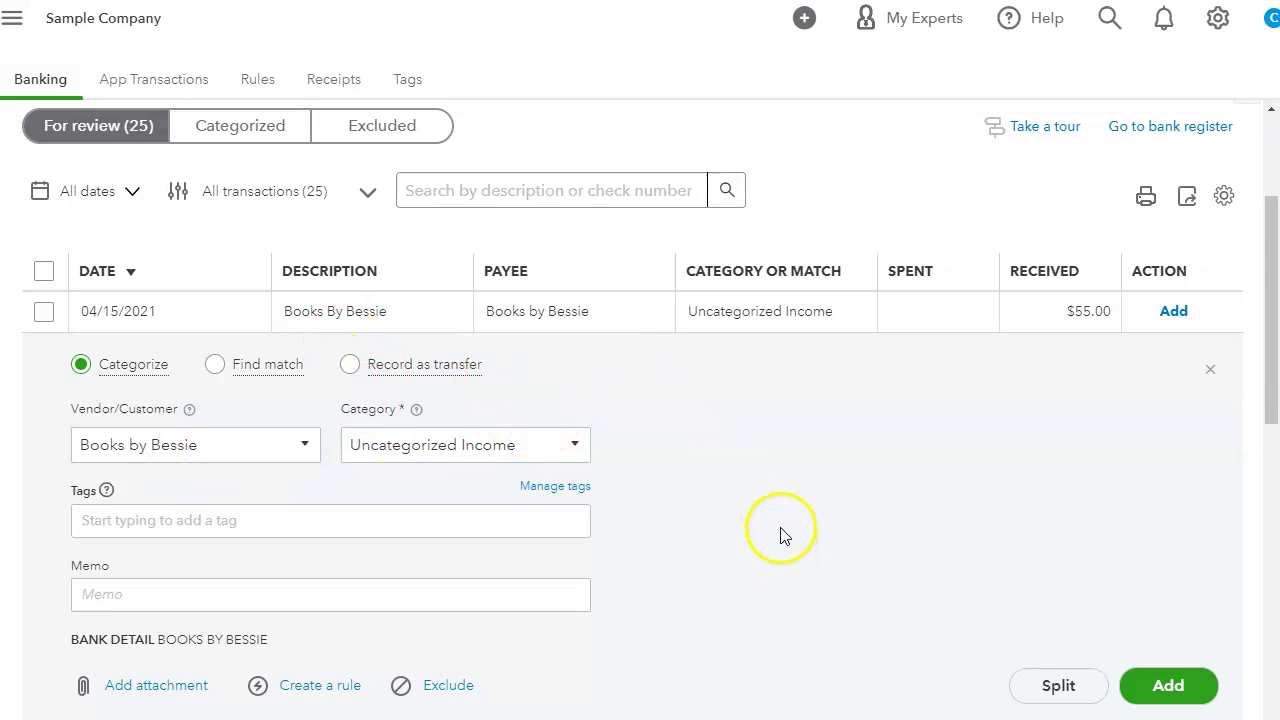
pyautogui.scroll(-3, 782, 535)
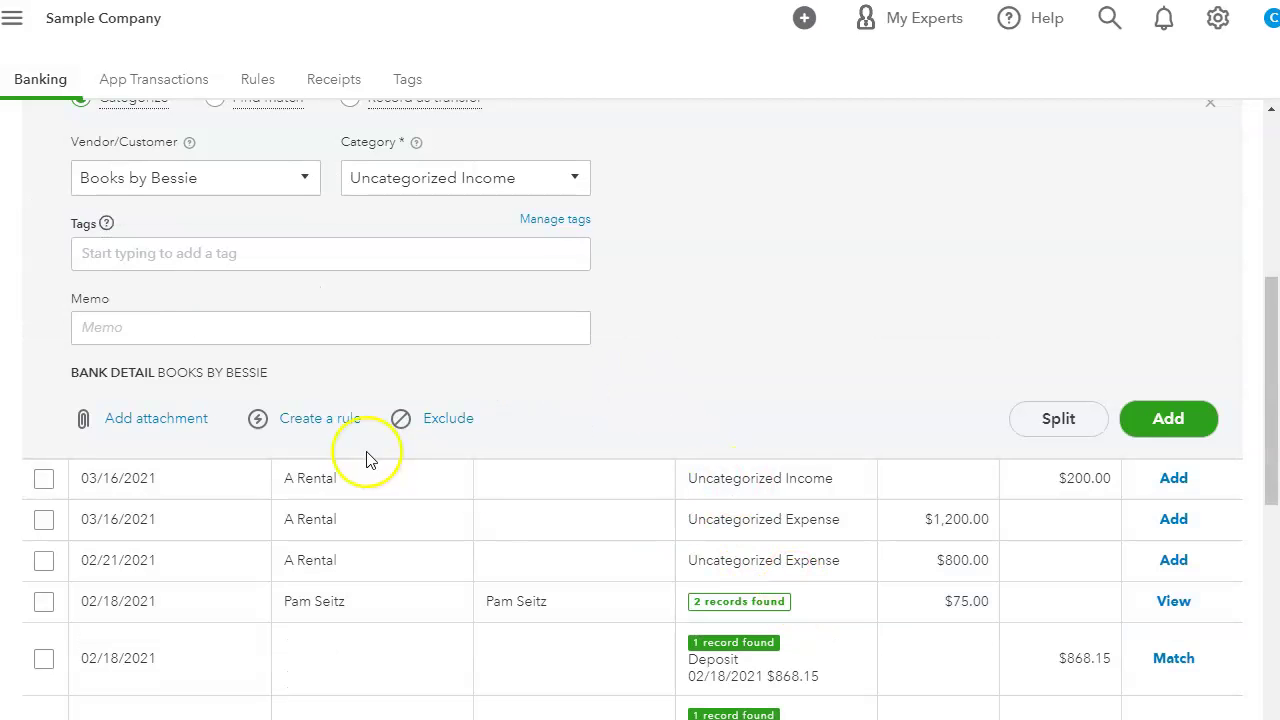
pyautogui.scroll(6, 366, 458)
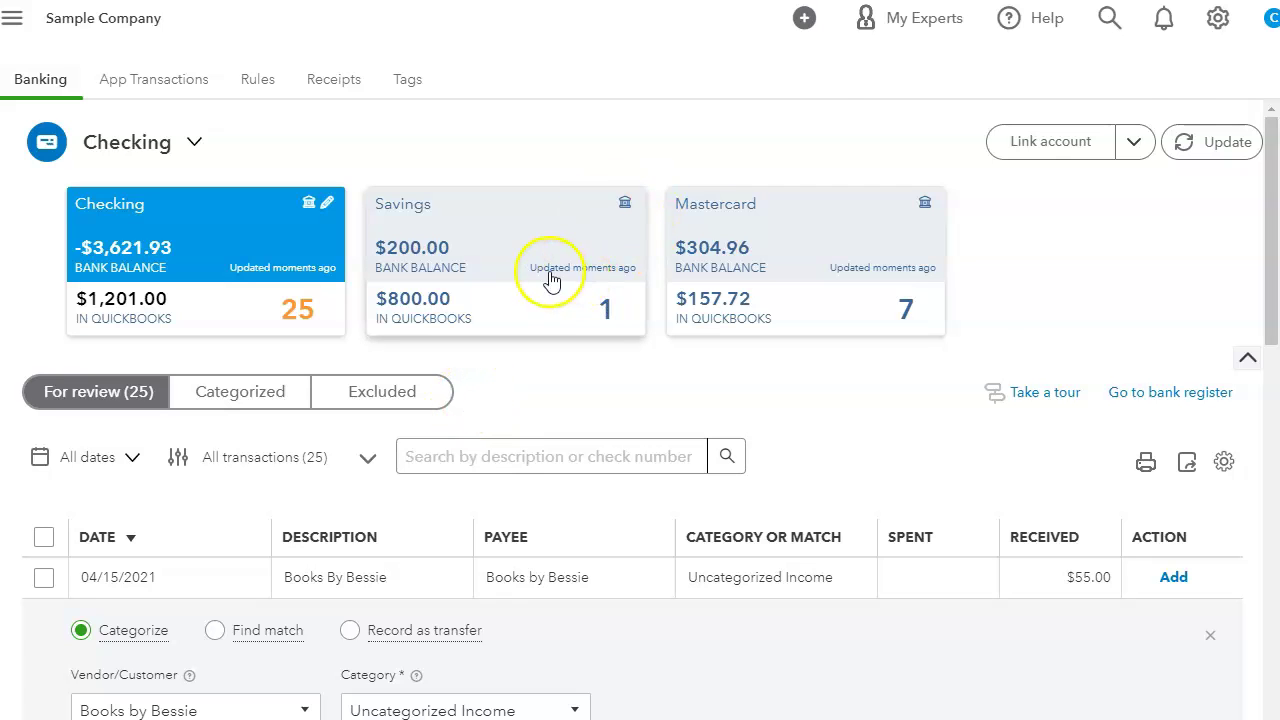
pyautogui.click(1216, 22)
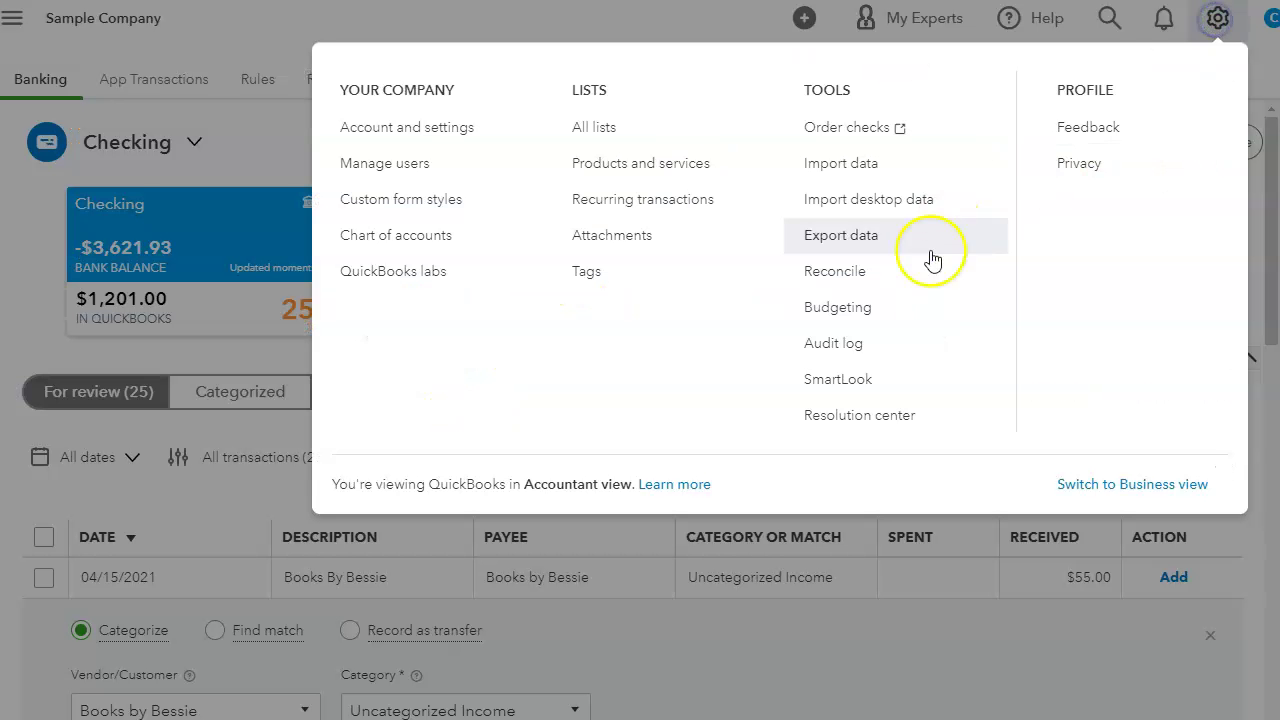
# Resume the Checking reconciliation and tick all 42 transactions, confirming with Yes, select all
pyautogui.click(828, 281)
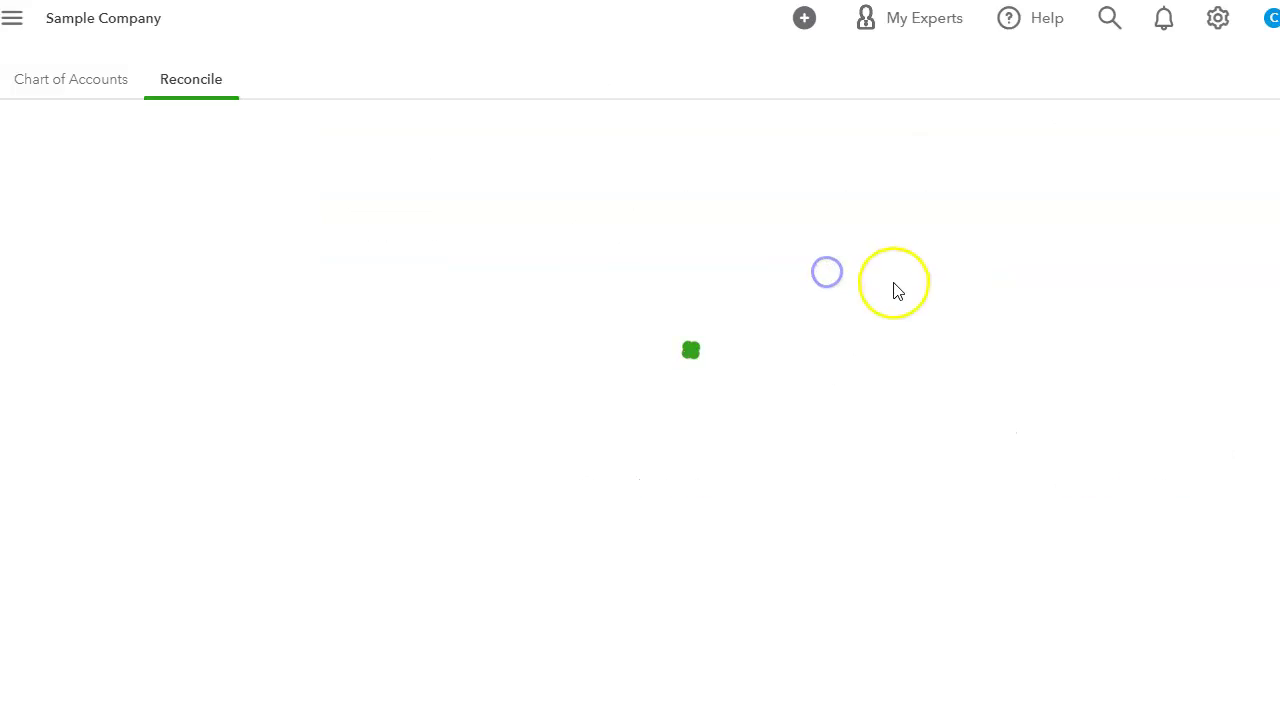
pyautogui.click(668, 688)
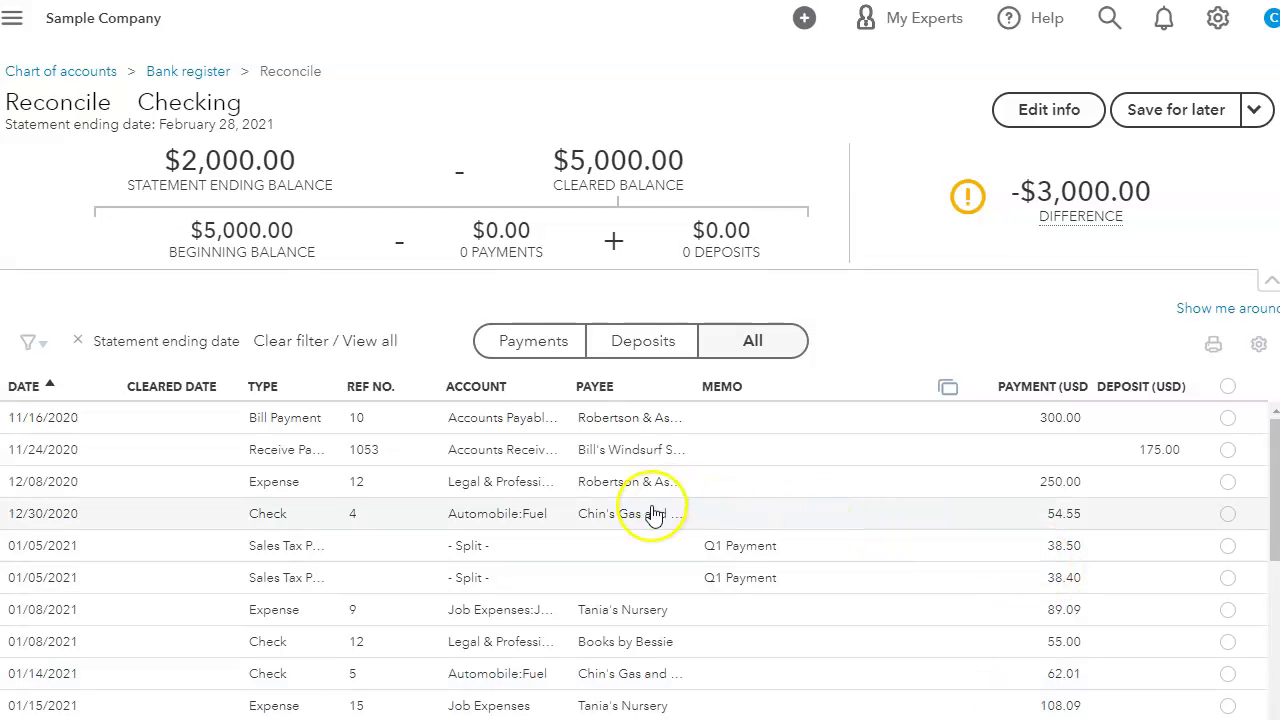
pyautogui.click(1228, 387)
pyautogui.click(829, 496)
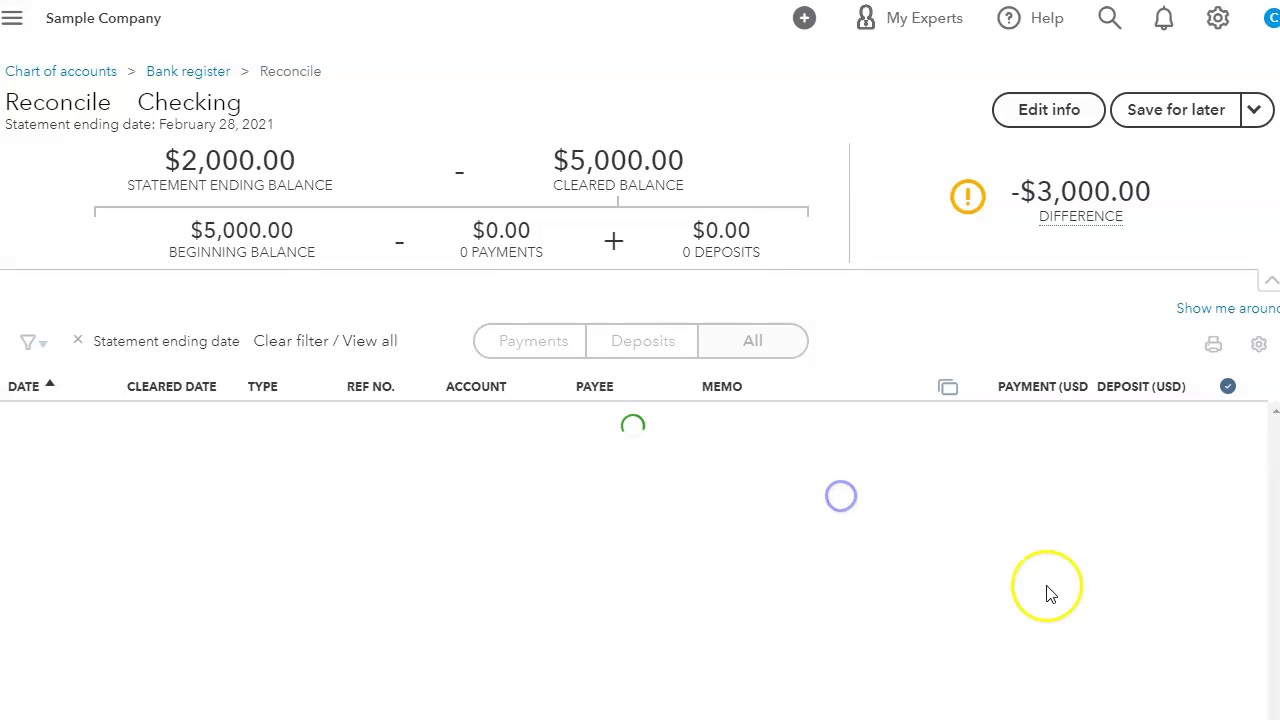
pyautogui.moveTo(1160, 214)
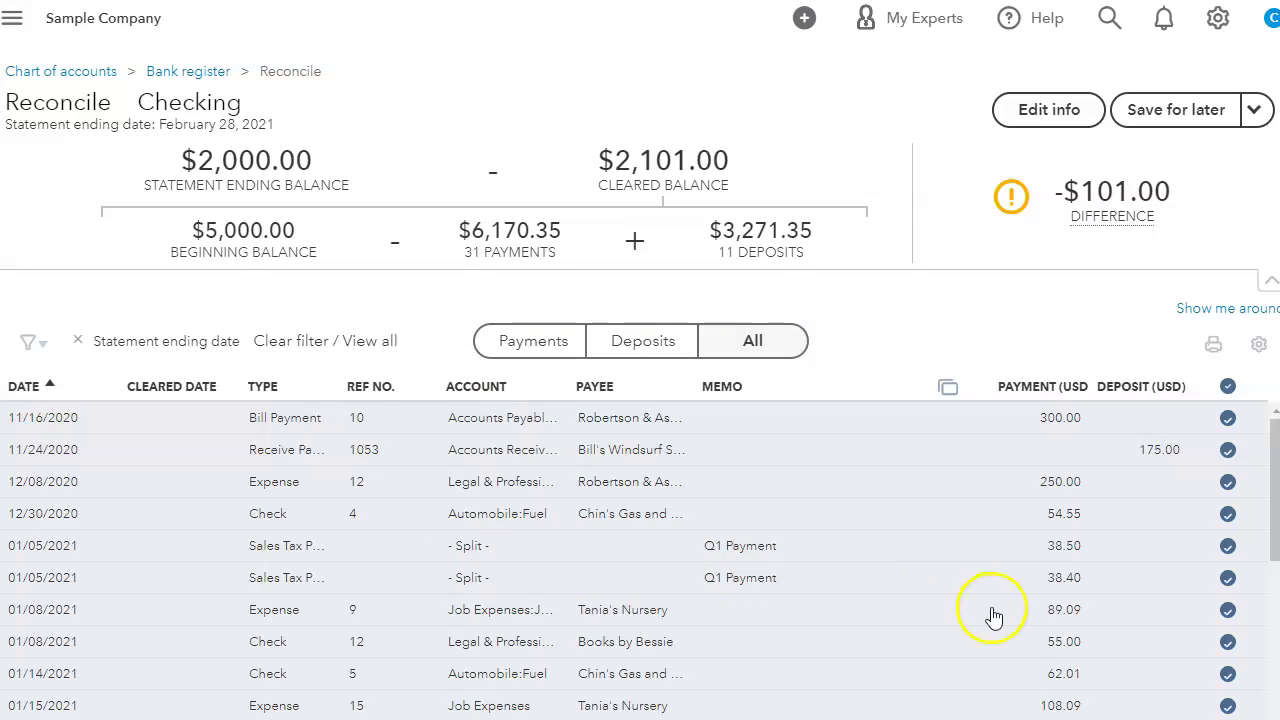
pyautogui.click(1040, 109)
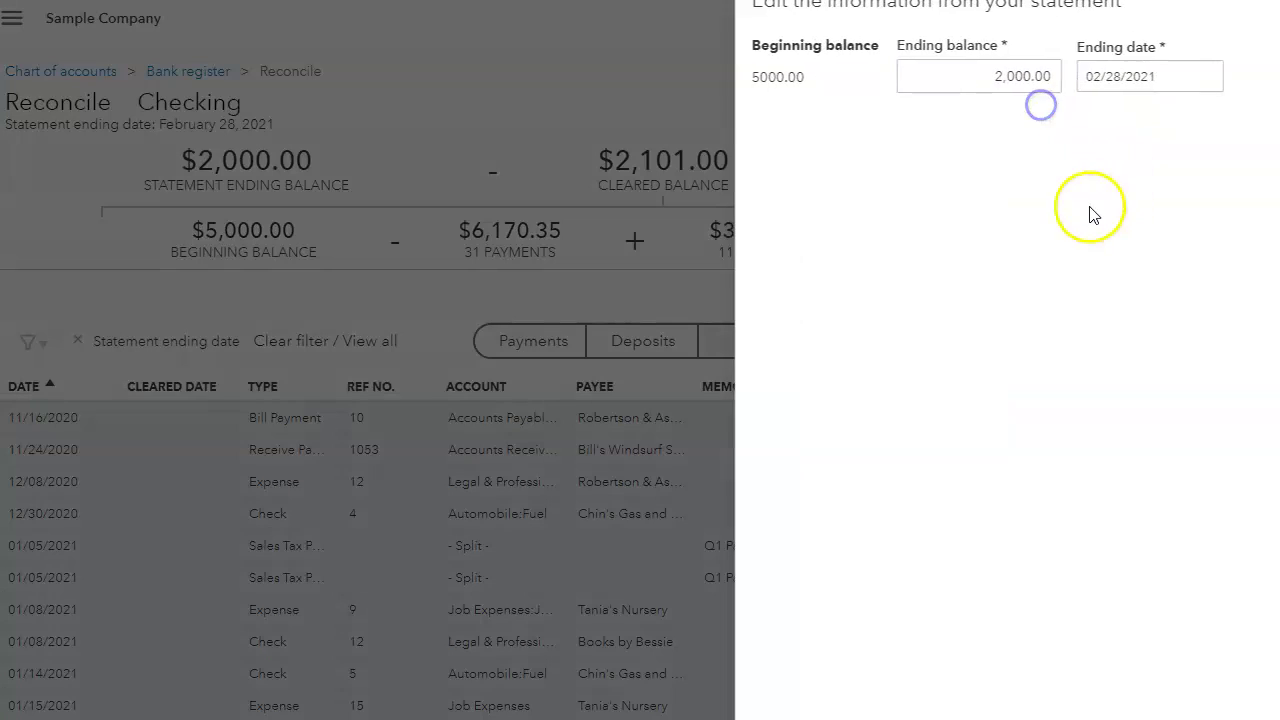
pyautogui.press('Return')
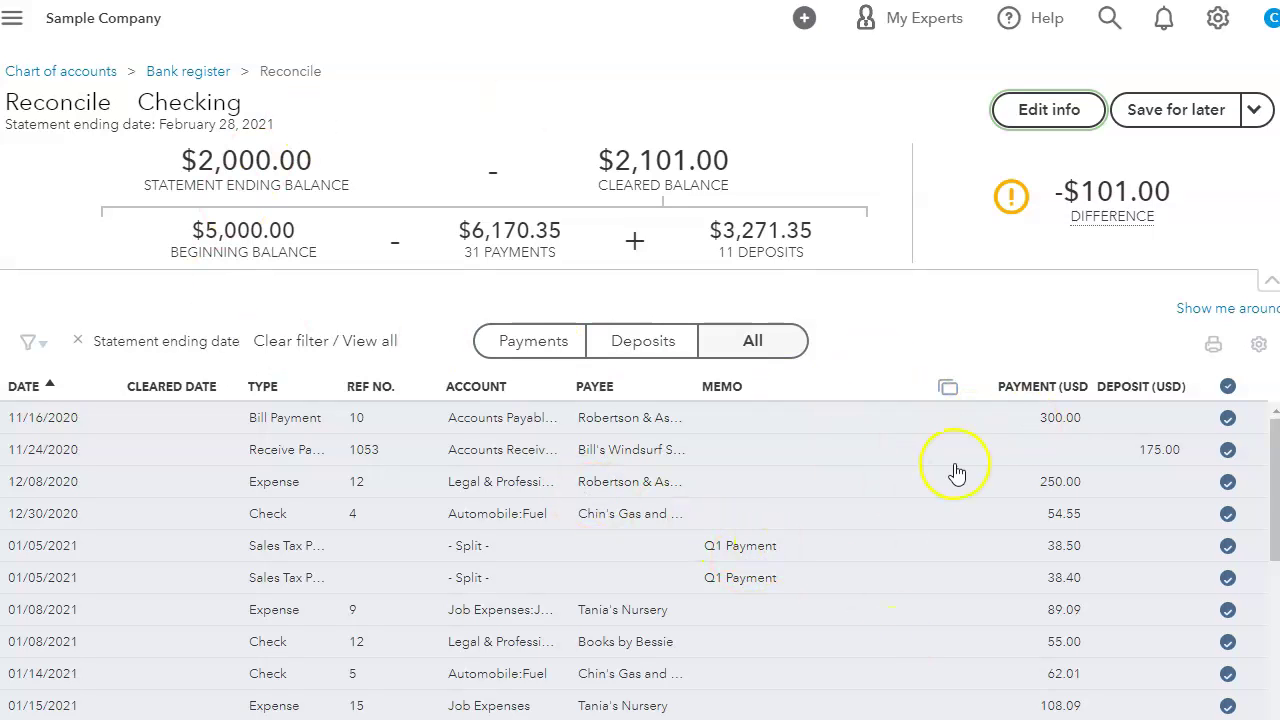
pyautogui.scroll(-8, 1086, 537)
pyautogui.scroll(-5, 1000, 540)
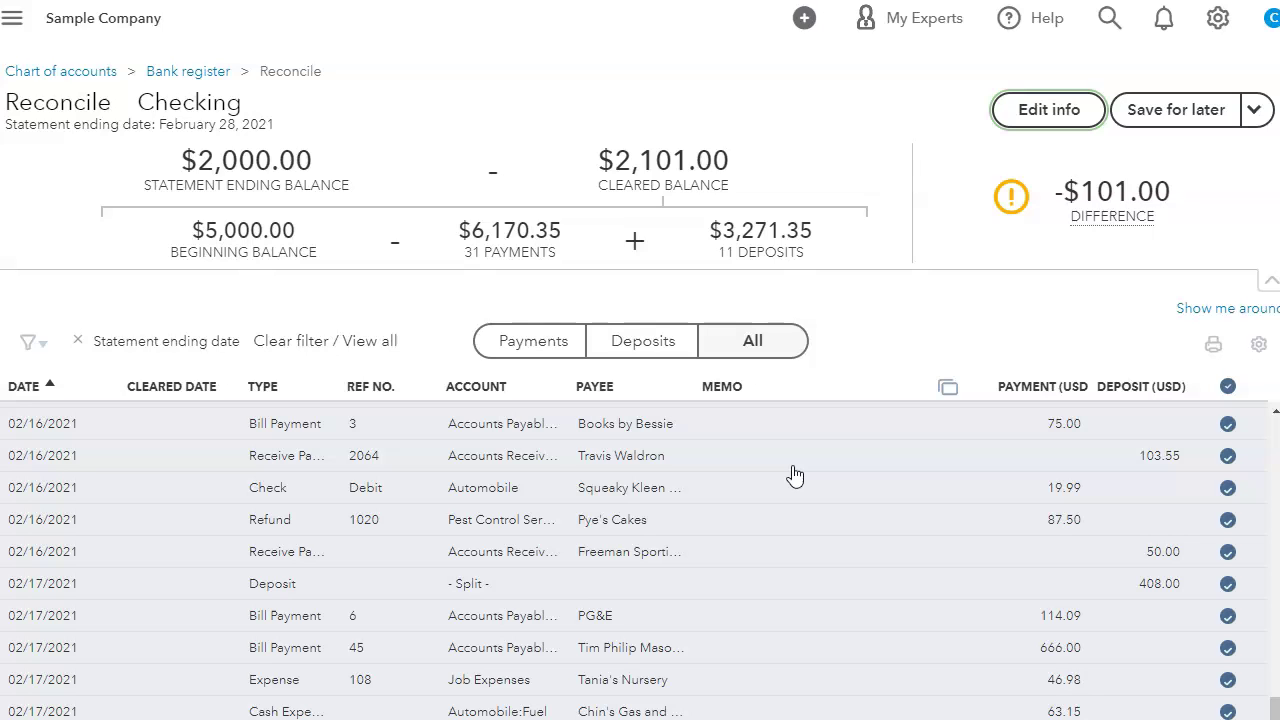
pyautogui.moveTo(1105, 195)
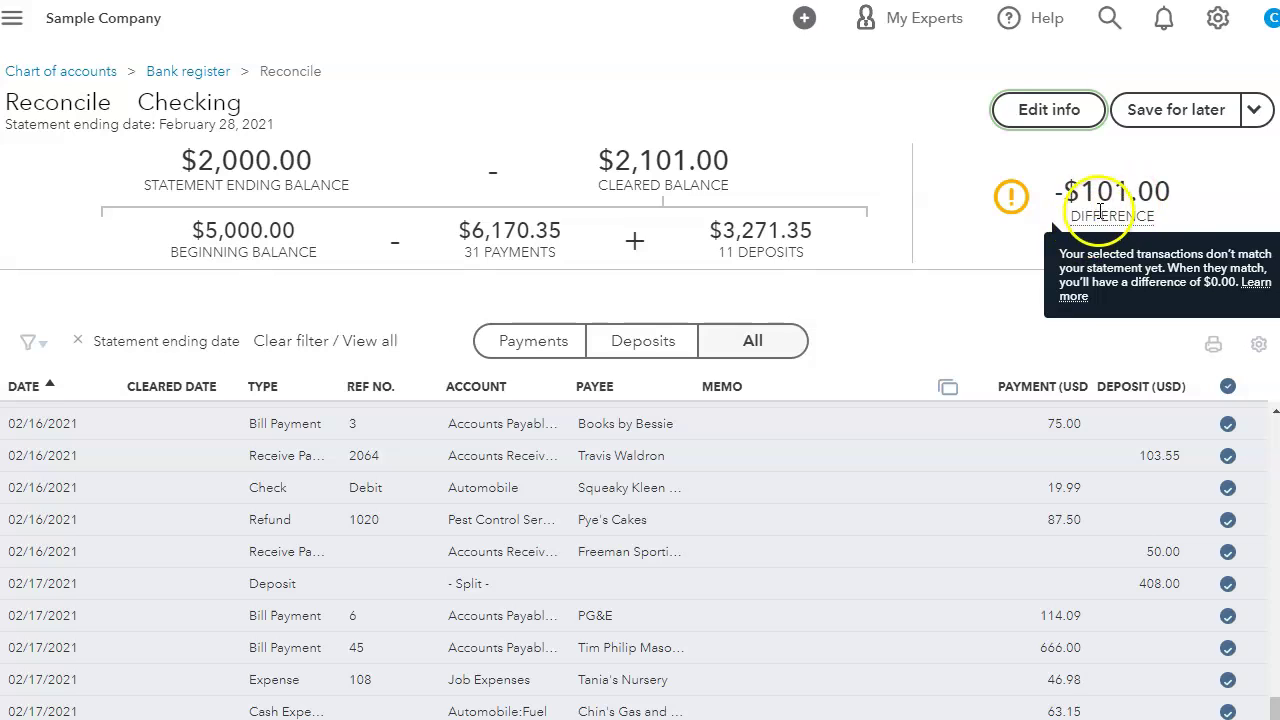